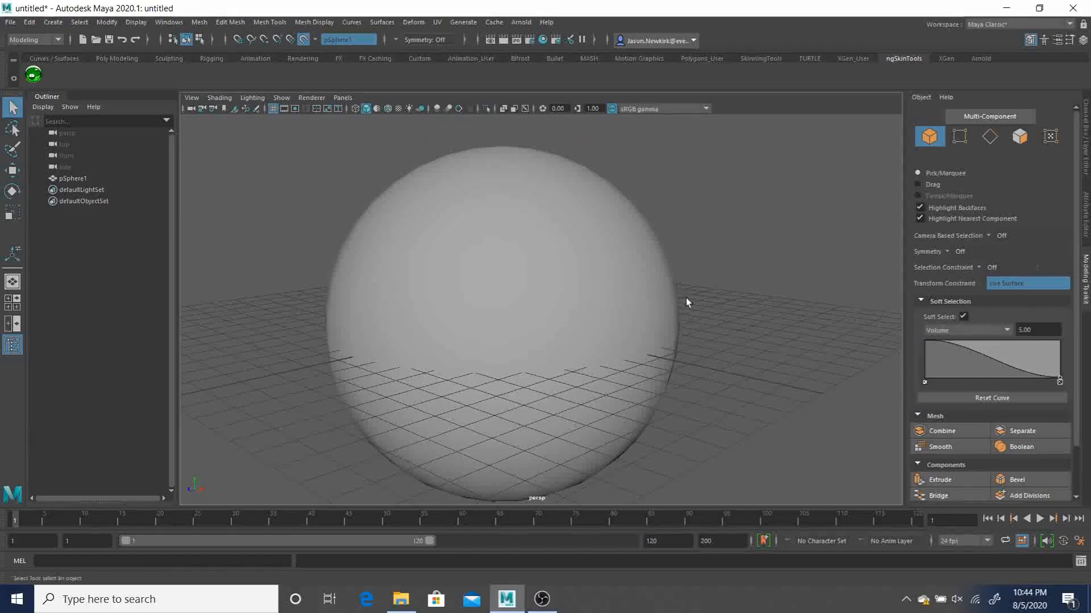
Turn off soft selection and activate the Quad Draw tool with its options in view
{"action": "key", "text": "b"}
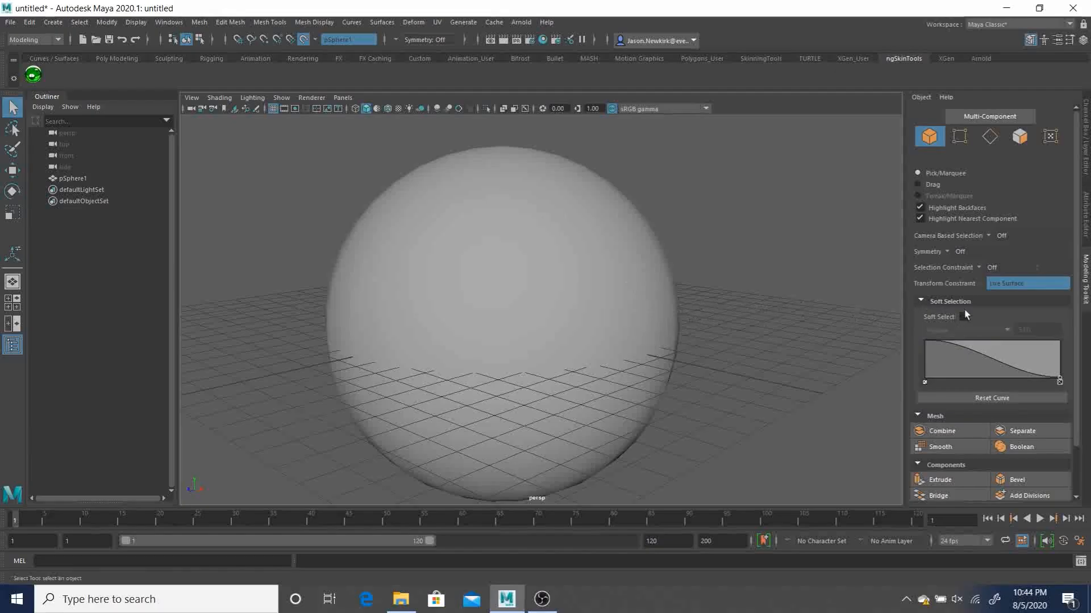
{"action": "left_click", "coordinate": [921, 302]}
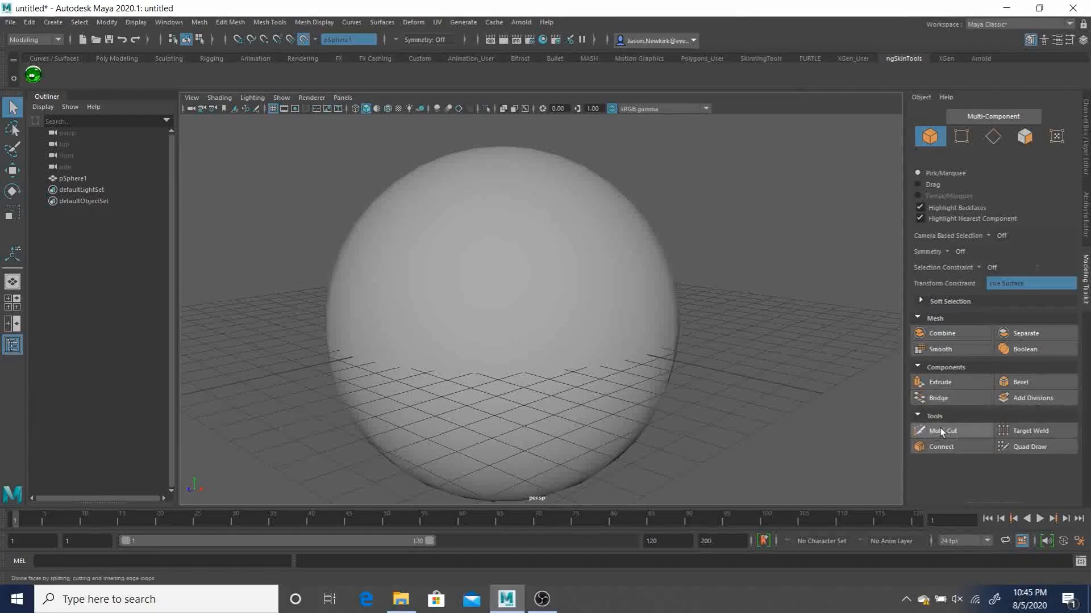
{"action": "left_click", "coordinate": [1031, 447]}
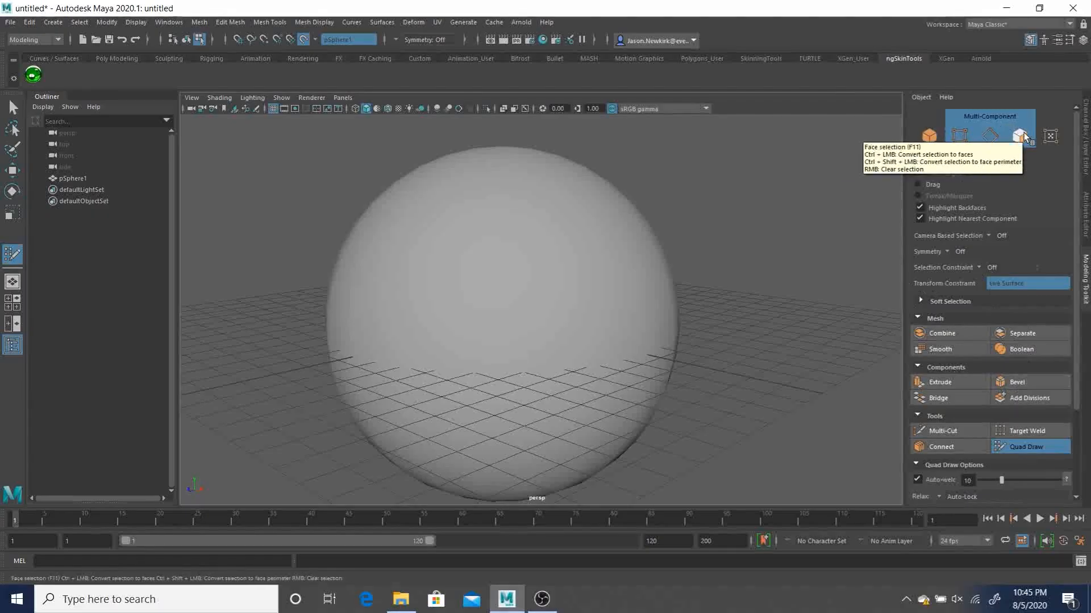
{"action": "scroll", "coordinate": [1005, 390], "scroll_direction": "down", "scroll_amount": 3}
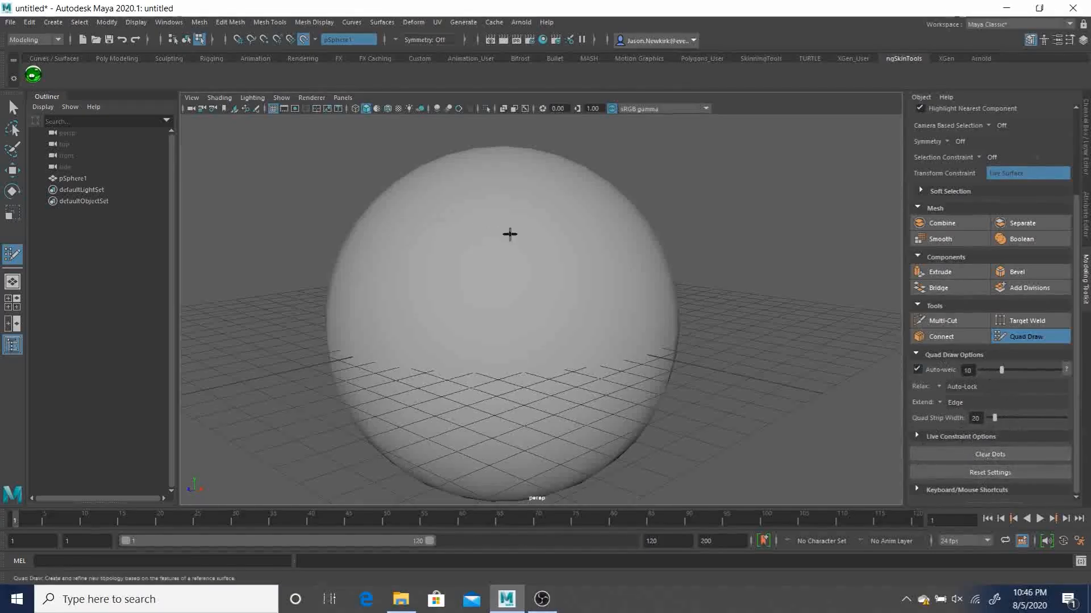
Place four Quad Draw dots on the front of the live sphere and fill them with the first quad
{"action": "left_click", "coordinate": [445, 214]}
{"action": "left_click", "coordinate": [530, 200]}
{"action": "left_click", "coordinate": [451, 280]}
{"action": "left_click", "coordinate": [519, 236], "text": "shift"}
{"action": "left_click", "coordinate": [491, 229], "text": "shift"}
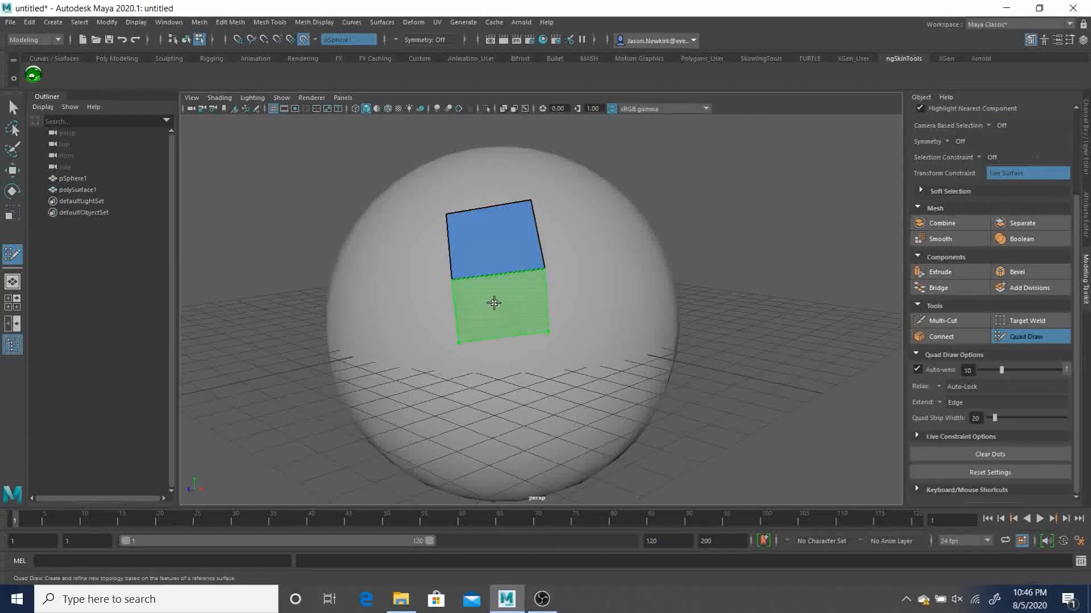
Add two quads below the first and one above it to form a vertical strip of four
{"action": "left_click", "coordinate": [497, 321], "text": "shift"}
{"action": "left_click", "coordinate": [540, 407]}
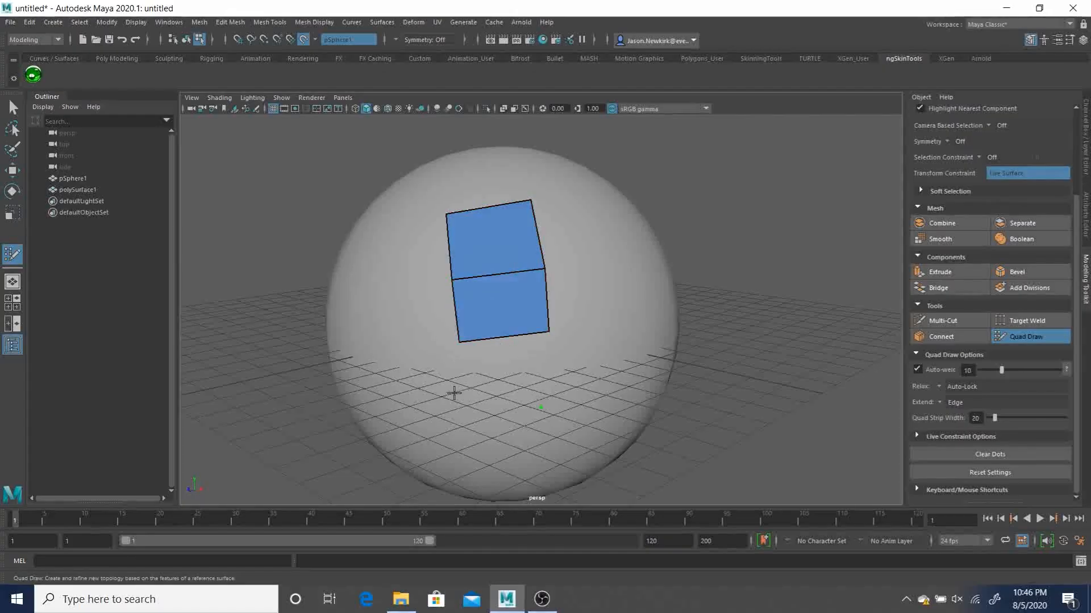
{"action": "left_click", "coordinate": [508, 364], "text": "shift"}
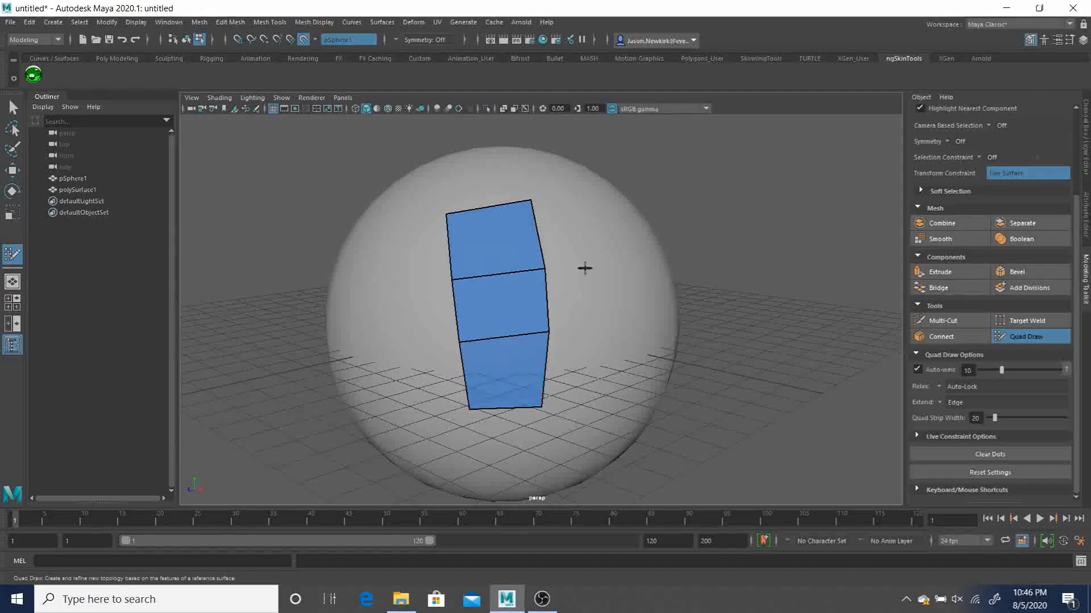
{"action": "left_click", "coordinate": [487, 183], "text": "shift"}
Insert two lengthwise edge loops near the strip's sides and one crosswise edge loop through each of its four quads
{"action": "left_click_drag", "start_coordinate": [611, 288], "coordinate": [634, 310], "text": "alt"}
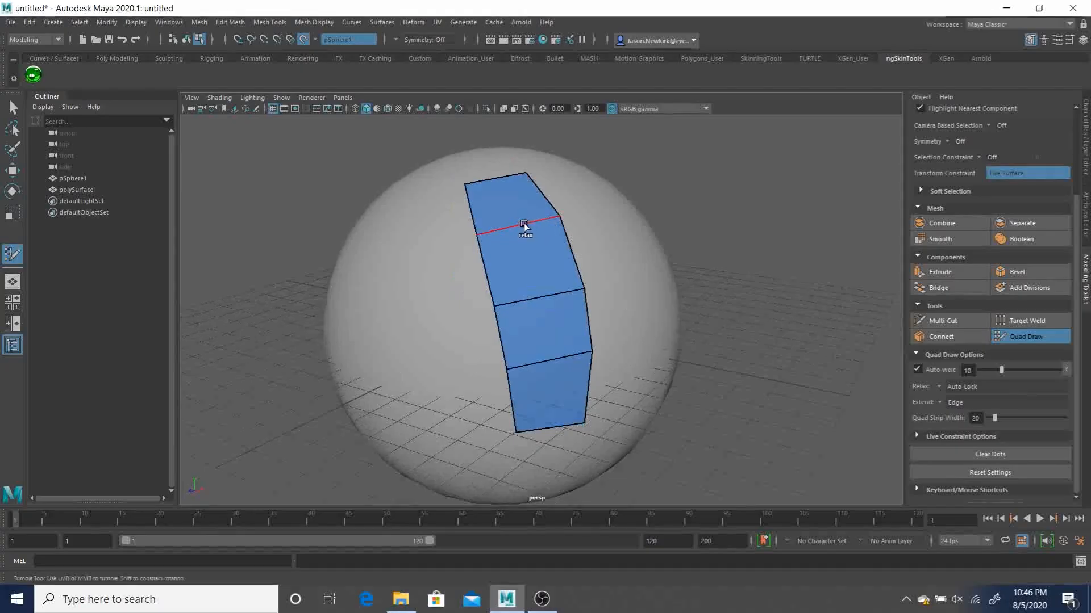
{"action": "left_click", "coordinate": [521, 224], "text": "ctrl"}
{"action": "left_click", "coordinate": [544, 216], "text": "ctrl"}
{"action": "left_click", "coordinate": [492, 228], "text": "ctrl"}
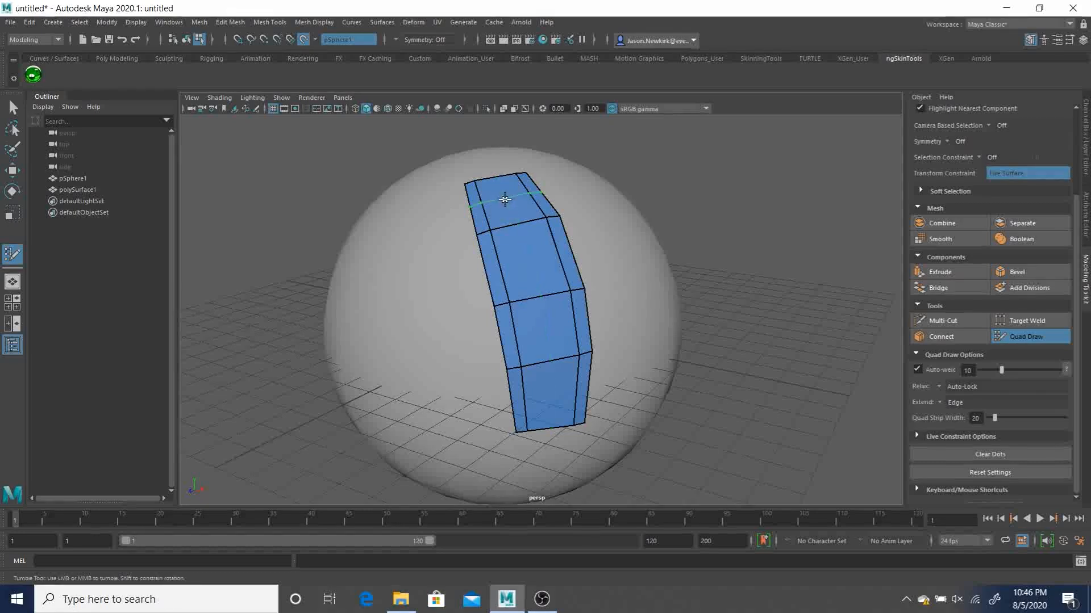
{"action": "left_click", "coordinate": [537, 257], "text": "ctrl"}
{"action": "left_click", "coordinate": [554, 329], "text": "ctrl"}
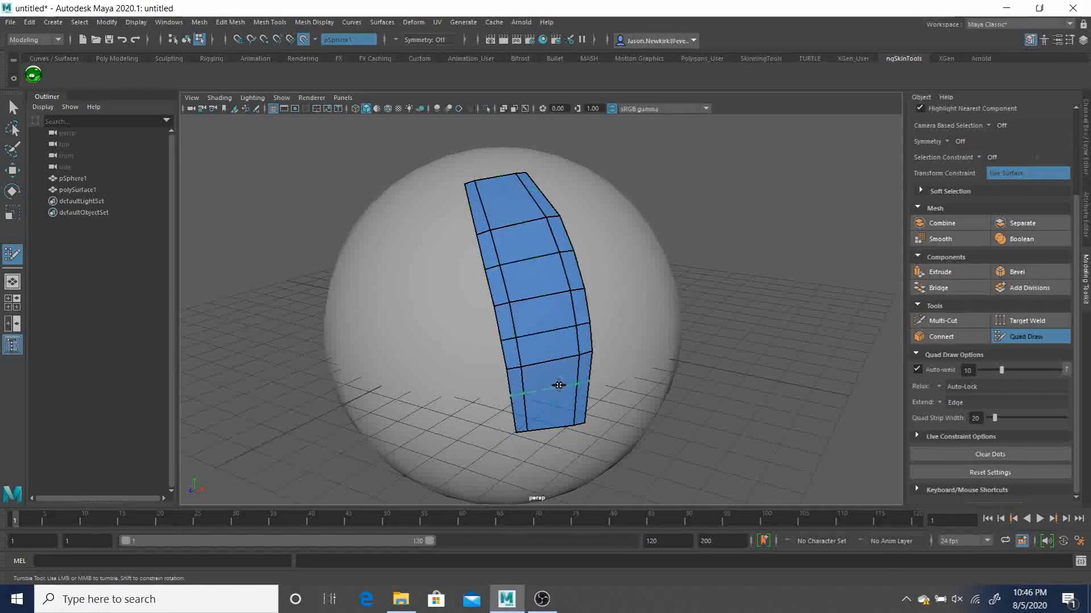
{"action": "left_click", "coordinate": [558, 396], "text": "ctrl"}
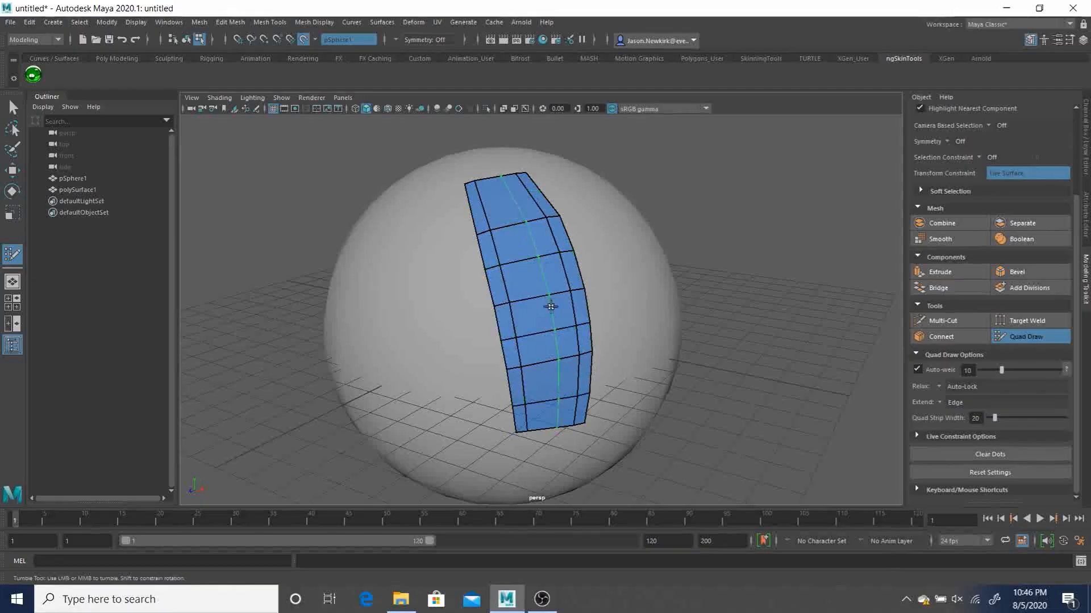
{"action": "left_click", "coordinate": [523, 195], "text": "ctrl"}
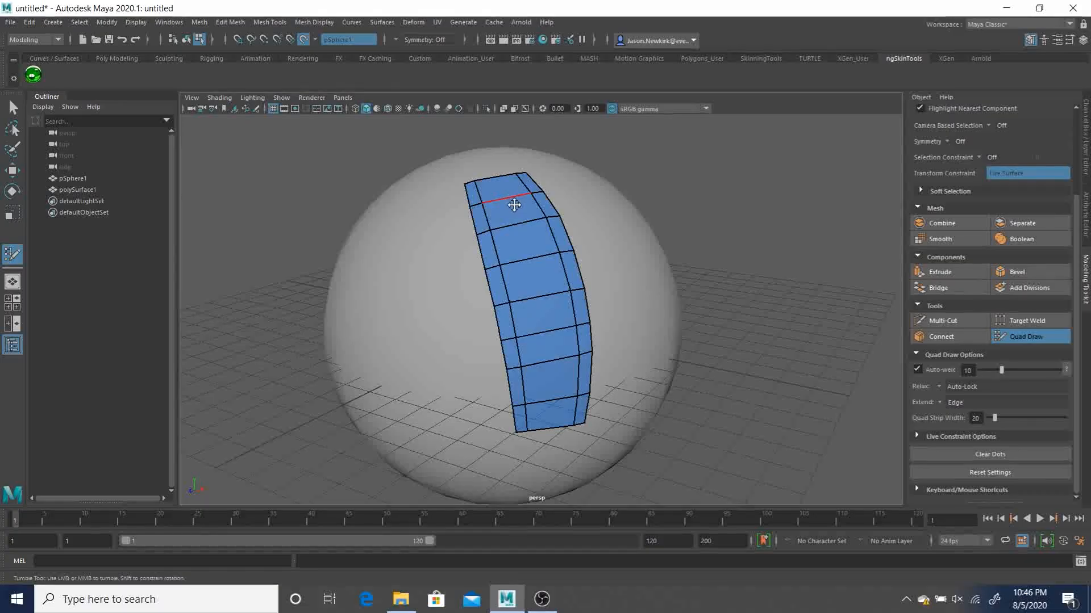
Relax the strip's interior and border vertices to even out the quad spacing
{"action": "left_click", "coordinate": [527, 220], "text": "ctrl"}
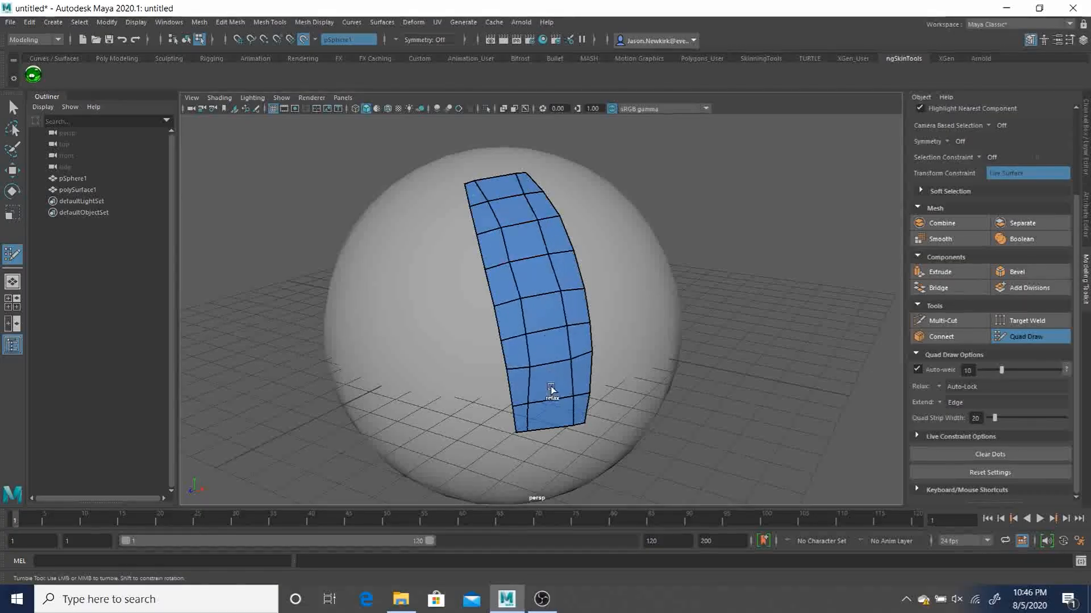
{"action": "mouse_move", "coordinate": [550, 383]}
{"action": "left_mouse_down", "text": "shift"}
{"action": "mouse_move", "coordinate": [529, 208]}
{"action": "mouse_move", "coordinate": [521, 263]}
{"action": "mouse_move", "coordinate": [537, 419]}
{"action": "left_mouse_up", "text": "shift"}
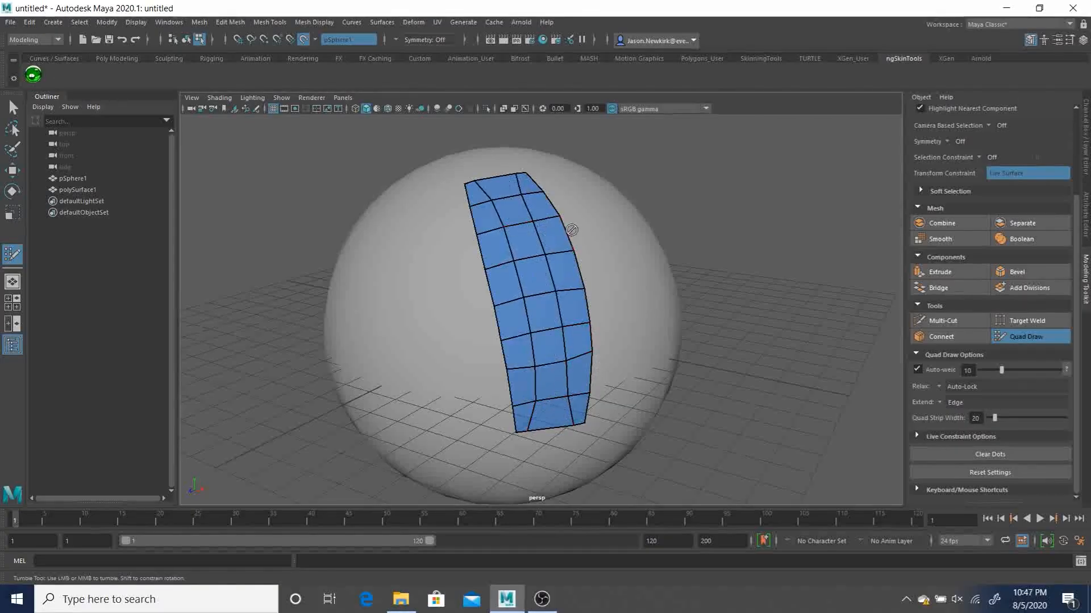
{"action": "mouse_move", "coordinate": [589, 295]}
{"action": "left_mouse_down", "text": "shift"}
{"action": "mouse_move", "coordinate": [544, 172]}
{"action": "mouse_move", "coordinate": [535, 195]}
{"action": "mouse_move", "coordinate": [528, 174]}
{"action": "mouse_move", "coordinate": [472, 176]}
{"action": "mouse_move", "coordinate": [492, 423]}
{"action": "mouse_move", "coordinate": [536, 425]}
{"action": "mouse_move", "coordinate": [594, 406]}
{"action": "mouse_move", "coordinate": [518, 417]}
{"action": "left_mouse_up", "text": "shift"}
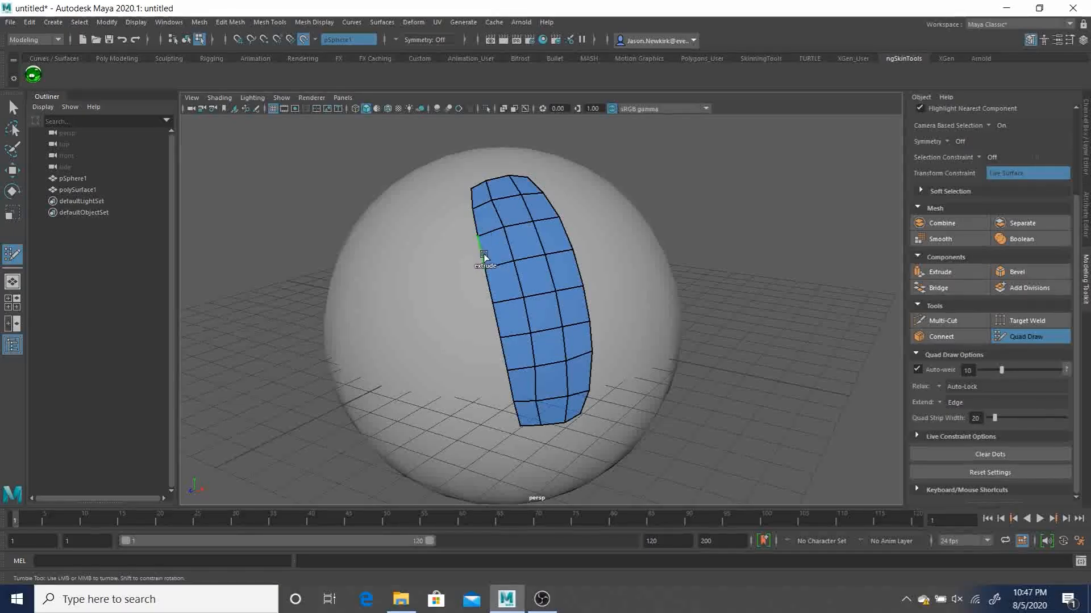
Widen the strip by extruding its left border loop, split the new column with one lengthwise edge loop, and relax the mesh
{"action": "left_click_drag", "start_coordinate": [483, 257], "coordinate": [396, 271]}
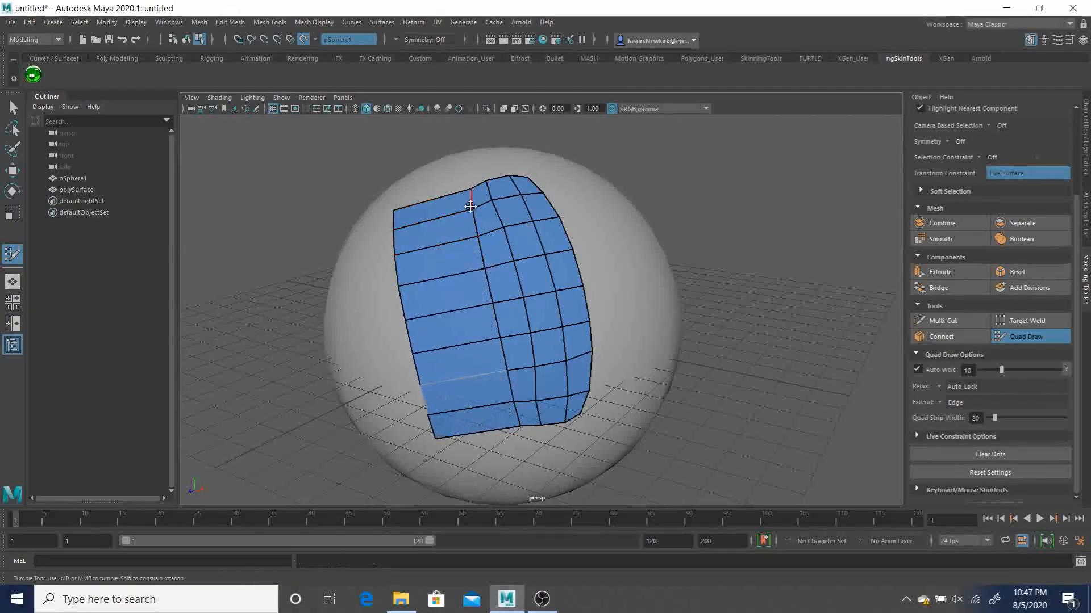
{"action": "left_click", "coordinate": [433, 215], "text": "ctrl"}
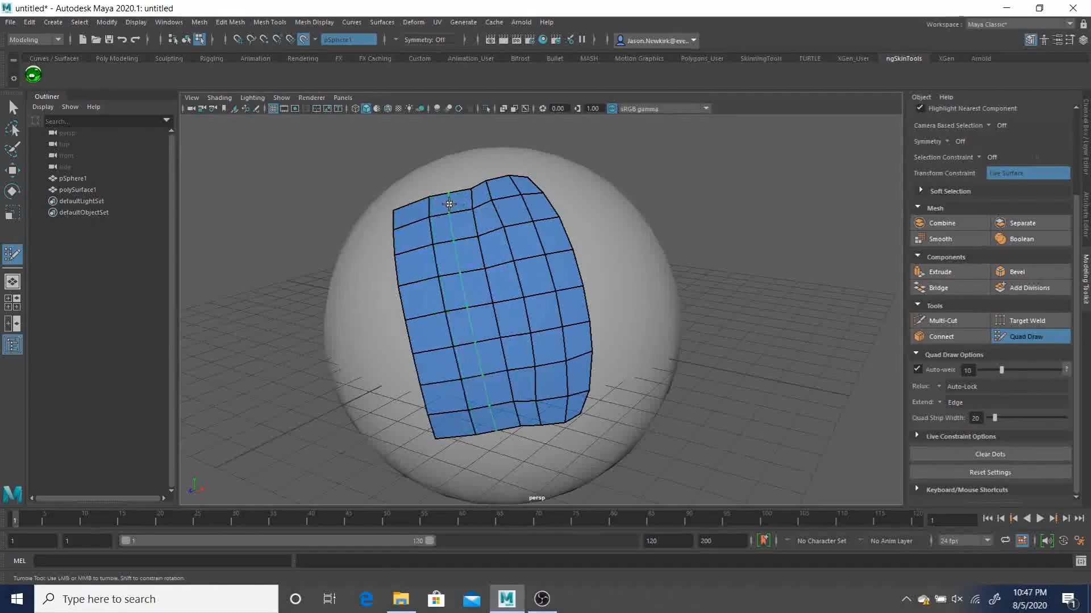
{"action": "mouse_move", "coordinate": [489, 205]}
{"action": "left_mouse_down", "text": "shift"}
{"action": "mouse_move", "coordinate": [462, 220]}
{"action": "mouse_move", "coordinate": [499, 224]}
{"action": "mouse_move", "coordinate": [476, 327]}
{"action": "mouse_move", "coordinate": [531, 336]}
{"action": "mouse_move", "coordinate": [542, 385]}
{"action": "mouse_move", "coordinate": [500, 398]}
{"action": "mouse_move", "coordinate": [555, 365]}
{"action": "mouse_move", "coordinate": [563, 348]}
{"action": "mouse_move", "coordinate": [516, 386]}
{"action": "mouse_move", "coordinate": [492, 254]}
{"action": "mouse_move", "coordinate": [429, 192]}
{"action": "mouse_move", "coordinate": [496, 396]}
{"action": "mouse_move", "coordinate": [566, 380]}
{"action": "mouse_move", "coordinate": [517, 248]}
{"action": "mouse_move", "coordinate": [462, 180]}
{"action": "mouse_move", "coordinate": [539, 165]}
{"action": "mouse_move", "coordinate": [585, 248]}
{"action": "left_mouse_up", "text": "shift"}
Move the patch's lower right and bottom border vertices outward to give it a rounded lower outline
{"action": "left_click_drag", "start_coordinate": [733, 301], "coordinate": [653, 319], "text": "alt"}
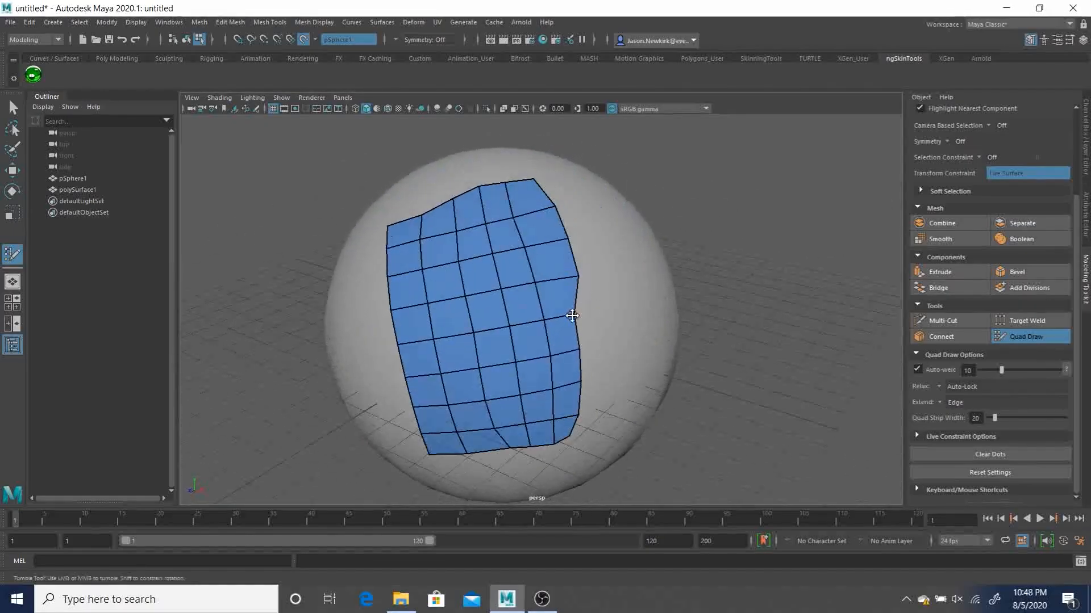
{"action": "mouse_move", "coordinate": [579, 318]}
{"action": "left_mouse_down"}
{"action": "mouse_move", "coordinate": [594, 313]}
{"action": "mouse_move", "coordinate": [584, 419]}
{"action": "mouse_move", "coordinate": [597, 443]}
{"action": "left_mouse_up"}
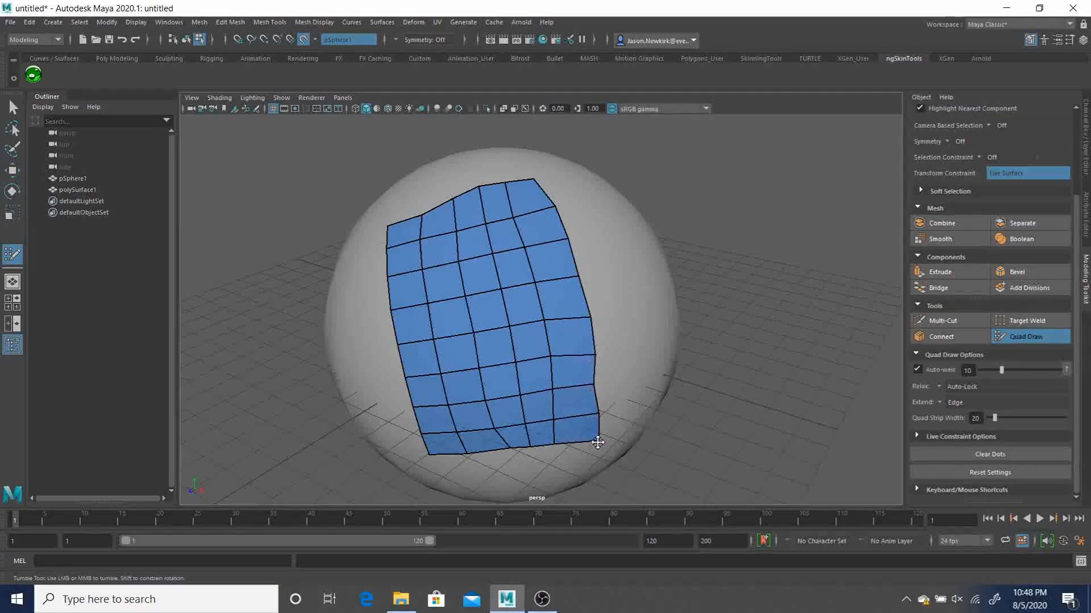
{"action": "mouse_move", "coordinate": [505, 444]}
{"action": "left_mouse_down"}
{"action": "mouse_move", "coordinate": [489, 458]}
{"action": "mouse_move", "coordinate": [534, 457]}
{"action": "mouse_move", "coordinate": [536, 471]}
{"action": "mouse_move", "coordinate": [559, 453]}
{"action": "mouse_move", "coordinate": [562, 464]}
{"action": "left_mouse_up"}
{"action": "mouse_move", "coordinate": [467, 460]}
{"action": "left_mouse_down"}
{"action": "mouse_move", "coordinate": [468, 471]}
{"action": "mouse_move", "coordinate": [497, 476]}
{"action": "left_mouse_up"}
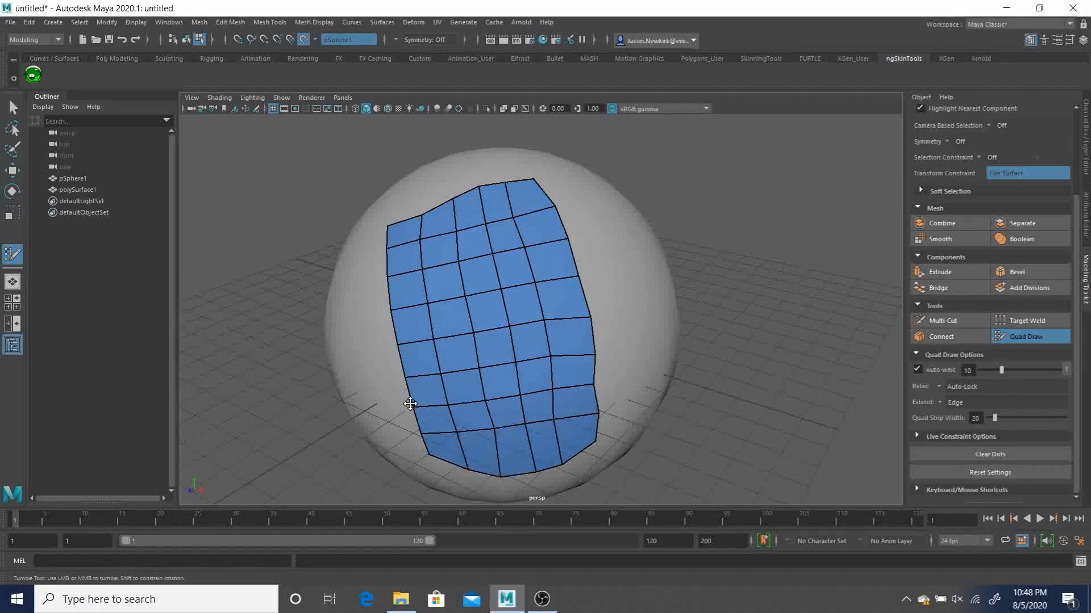
Pull the patch's left, top and right border vertices outward to shape a fuller oval outline
{"action": "mouse_move", "coordinate": [420, 430]}
{"action": "left_mouse_down"}
{"action": "mouse_move", "coordinate": [379, 358]}
{"action": "mouse_move", "coordinate": [390, 341]}
{"action": "mouse_move", "coordinate": [364, 302]}
{"action": "mouse_move", "coordinate": [369, 242]}
{"action": "mouse_move", "coordinate": [381, 212]}
{"action": "mouse_move", "coordinate": [419, 177]}
{"action": "mouse_move", "coordinate": [508, 170]}
{"action": "mouse_move", "coordinate": [508, 161]}
{"action": "left_mouse_up"}
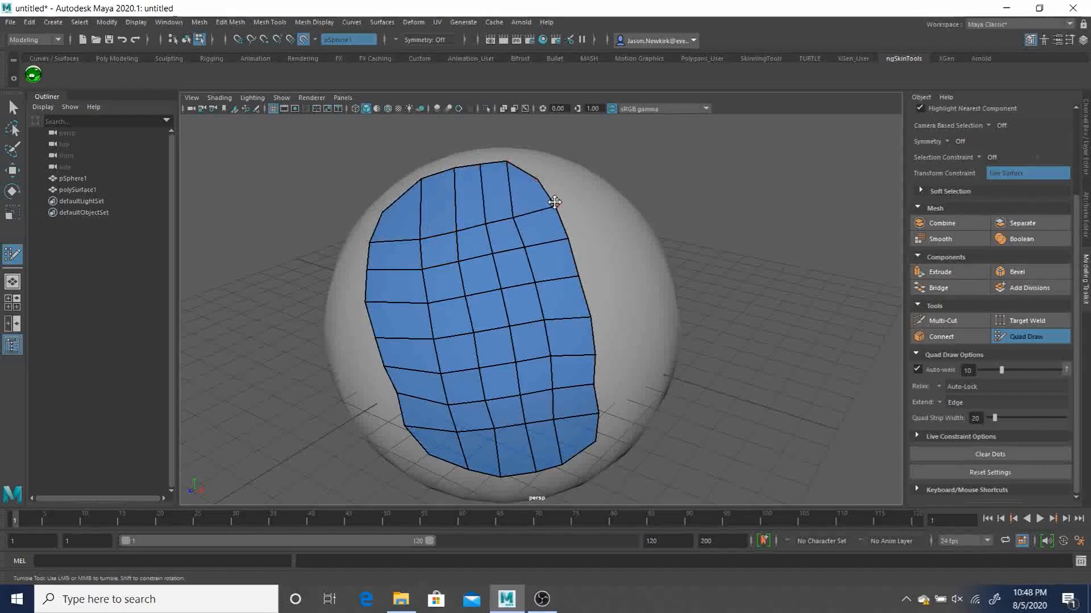
{"action": "left_click_drag", "start_coordinate": [555, 204], "coordinate": [586, 231]}
{"action": "left_click_drag", "start_coordinate": [580, 273], "coordinate": [596, 275]}
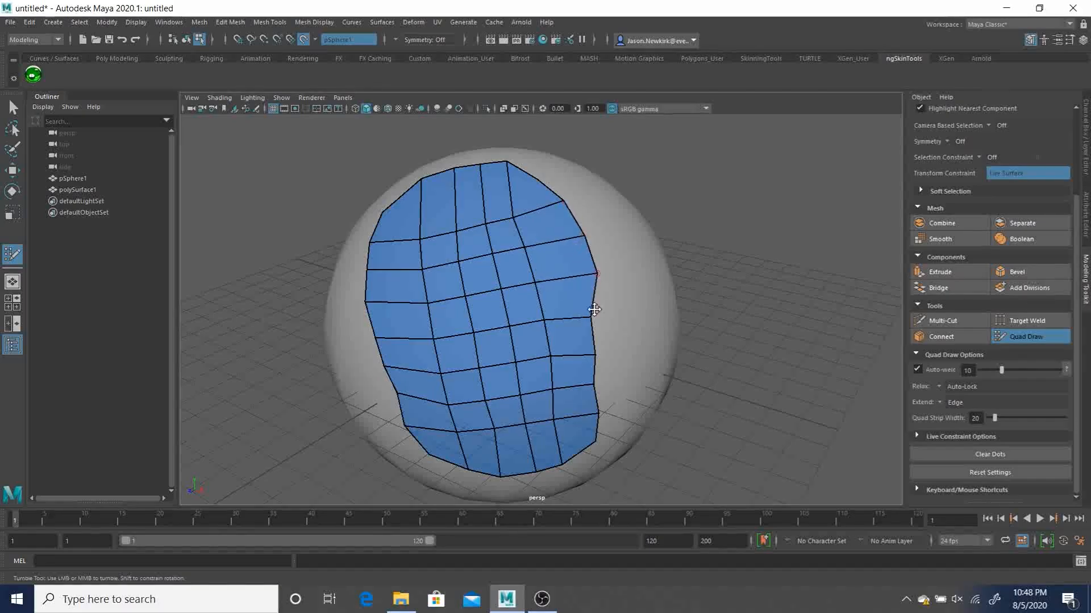
{"action": "left_click_drag", "start_coordinate": [591, 317], "coordinate": [605, 314]}
{"action": "mouse_move", "coordinate": [594, 353]}
{"action": "left_mouse_down"}
{"action": "mouse_move", "coordinate": [612, 351]}
{"action": "mouse_move", "coordinate": [608, 417]}
{"action": "left_mouse_up"}
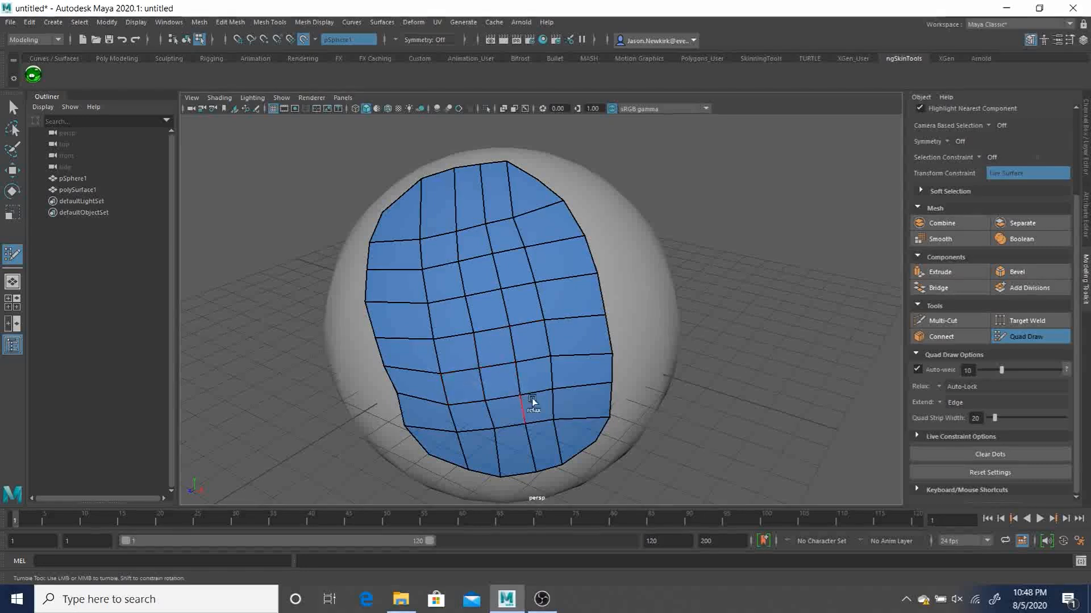
Relax the patch's interior vertices and nudge one lower left border vertex outward
{"action": "mouse_move", "coordinate": [565, 404]}
{"action": "left_mouse_down", "text": "shift"}
{"action": "mouse_move", "coordinate": [448, 407]}
{"action": "mouse_move", "coordinate": [526, 431]}
{"action": "mouse_move", "coordinate": [526, 414]}
{"action": "mouse_move", "coordinate": [445, 380]}
{"action": "mouse_move", "coordinate": [424, 389]}
{"action": "mouse_move", "coordinate": [424, 254]}
{"action": "mouse_move", "coordinate": [513, 253]}
{"action": "mouse_move", "coordinate": [508, 200]}
{"action": "mouse_move", "coordinate": [567, 419]}
{"action": "mouse_move", "coordinate": [541, 236]}
{"action": "mouse_move", "coordinate": [504, 214]}
{"action": "mouse_move", "coordinate": [416, 237]}
{"action": "mouse_move", "coordinate": [443, 397]}
{"action": "mouse_move", "coordinate": [550, 395]}
{"action": "mouse_move", "coordinate": [526, 246]}
{"action": "mouse_move", "coordinate": [463, 200]}
{"action": "mouse_move", "coordinate": [424, 365]}
{"action": "mouse_move", "coordinate": [488, 446]}
{"action": "left_mouse_up", "text": "shift"}
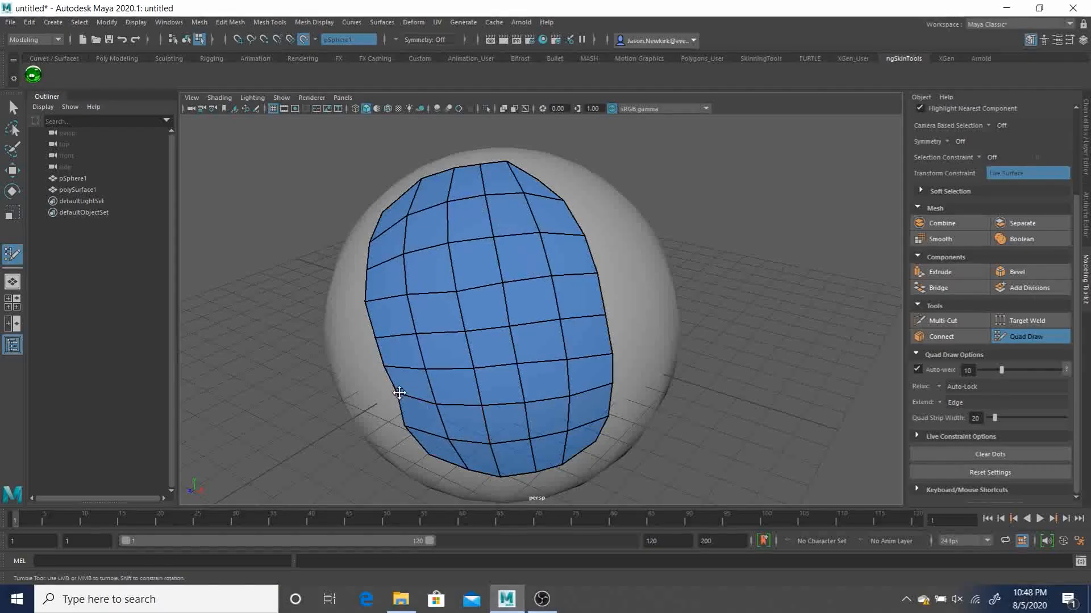
{"action": "left_click_drag", "start_coordinate": [396, 394], "coordinate": [391, 397]}
{"action": "mouse_move", "coordinate": [434, 355]}
{"action": "left_mouse_down", "text": "shift"}
{"action": "mouse_move", "coordinate": [433, 214]}
{"action": "mouse_move", "coordinate": [449, 426]}
{"action": "mouse_move", "coordinate": [555, 365]}
{"action": "mouse_move", "coordinate": [494, 209]}
{"action": "mouse_move", "coordinate": [516, 195]}
{"action": "mouse_move", "coordinate": [574, 367]}
{"action": "mouse_move", "coordinate": [456, 342]}
{"action": "mouse_move", "coordinate": [433, 201]}
{"action": "left_mouse_up", "text": "shift"}
{"action": "left_click_drag", "start_coordinate": [408, 242], "coordinate": [570, 370], "text": "shift"}
Adjust the vertices along the patch's lower left border and relax the interior quads again
{"action": "mouse_move", "coordinate": [675, 295]}
{"action": "left_mouse_down", "text": "alt"}
{"action": "mouse_move", "coordinate": [760, 324]}
{"action": "mouse_move", "coordinate": [675, 334]}
{"action": "mouse_move", "coordinate": [664, 329]}
{"action": "mouse_move", "coordinate": [803, 312]}
{"action": "mouse_move", "coordinate": [651, 377]}
{"action": "left_mouse_up", "text": "alt"}
{"action": "mouse_move", "coordinate": [729, 336]}
{"action": "left_mouse_down", "text": "alt"}
{"action": "mouse_move", "coordinate": [764, 357]}
{"action": "mouse_move", "coordinate": [815, 326]}
{"action": "mouse_move", "coordinate": [792, 312]}
{"action": "mouse_move", "coordinate": [692, 326]}
{"action": "mouse_move", "coordinate": [709, 341]}
{"action": "left_mouse_up", "text": "alt"}
{"action": "left_click_drag", "start_coordinate": [426, 365], "coordinate": [447, 425]}
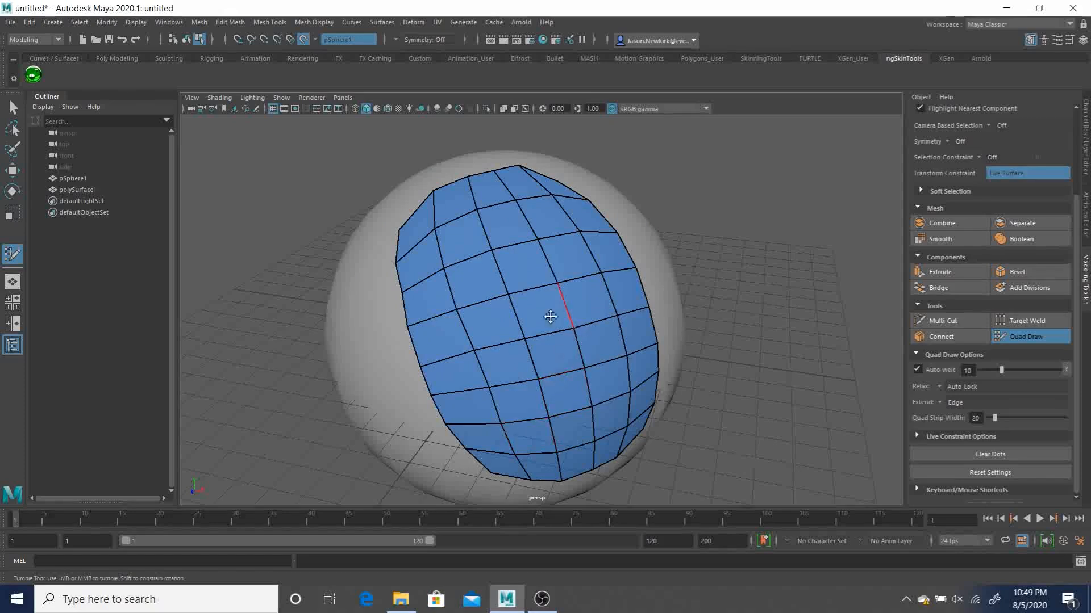
{"action": "mouse_move", "coordinate": [443, 224]}
{"action": "left_mouse_down", "text": "shift"}
{"action": "mouse_move", "coordinate": [572, 429]}
{"action": "mouse_move", "coordinate": [541, 300]}
{"action": "left_mouse_up", "text": "shift"}
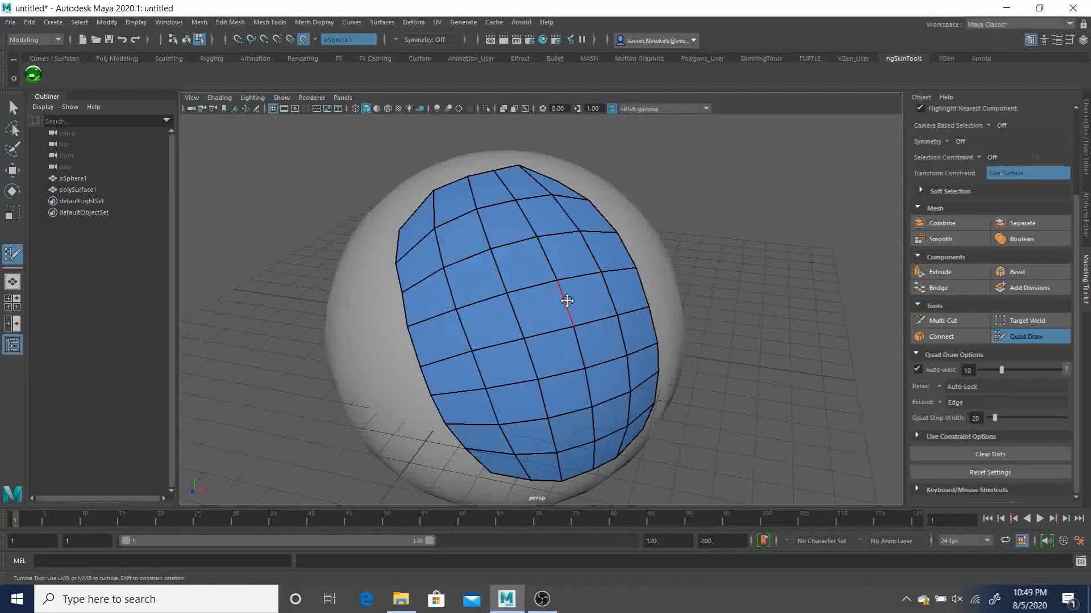
Try extra horizontal edge loops through the patch's middle, and delete them along with the existing horizontal loops there
{"action": "left_click", "coordinate": [567, 300], "text": "ctrl"}
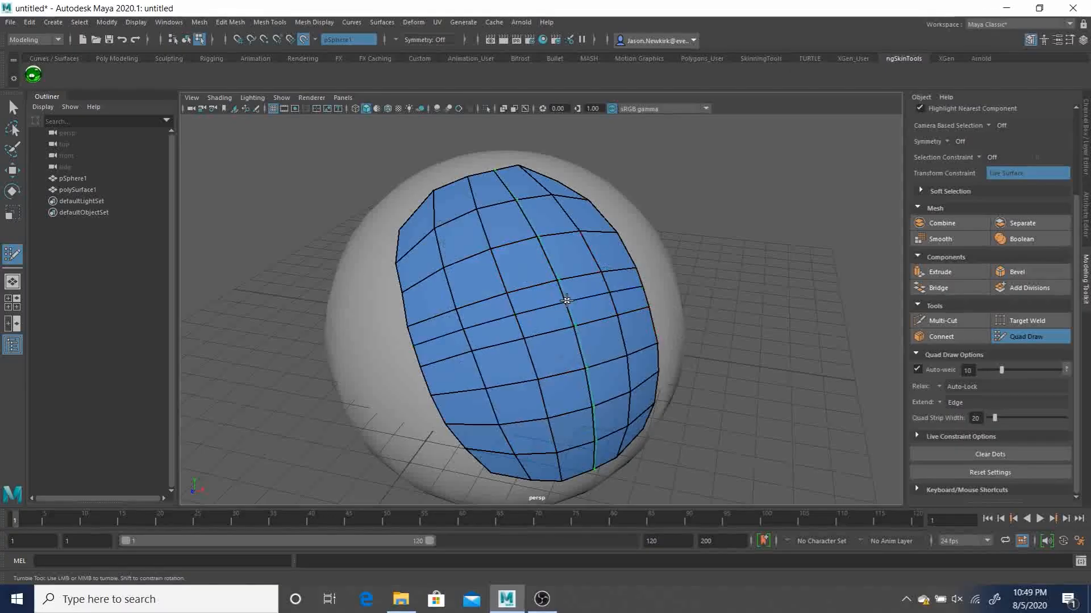
{"action": "left_click", "coordinate": [538, 286], "text": "ctrl+shift"}
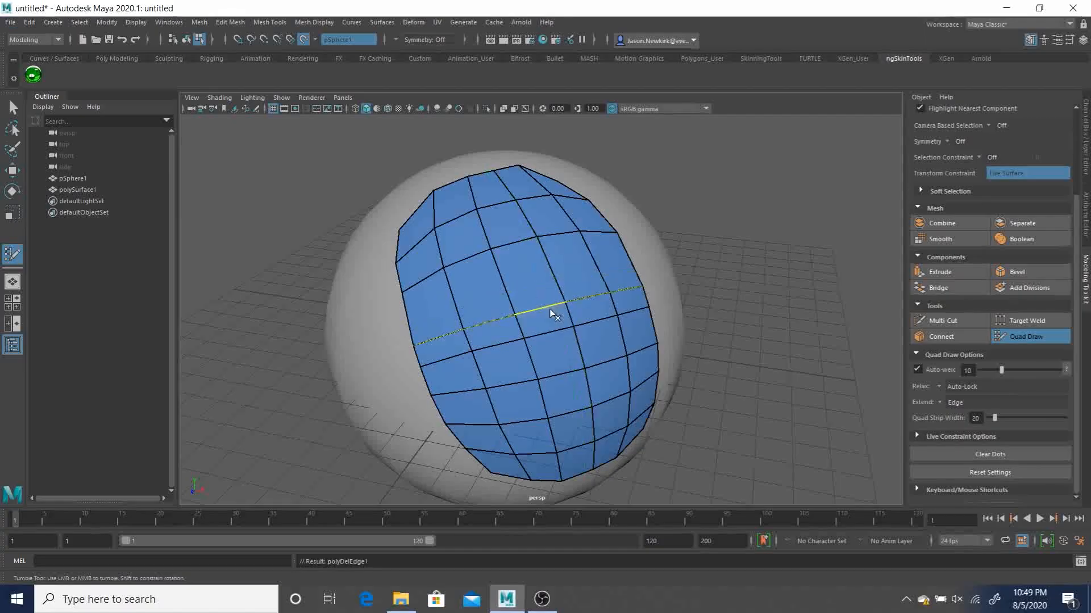
{"action": "left_click", "coordinate": [554, 329], "text": "ctrl+shift"}
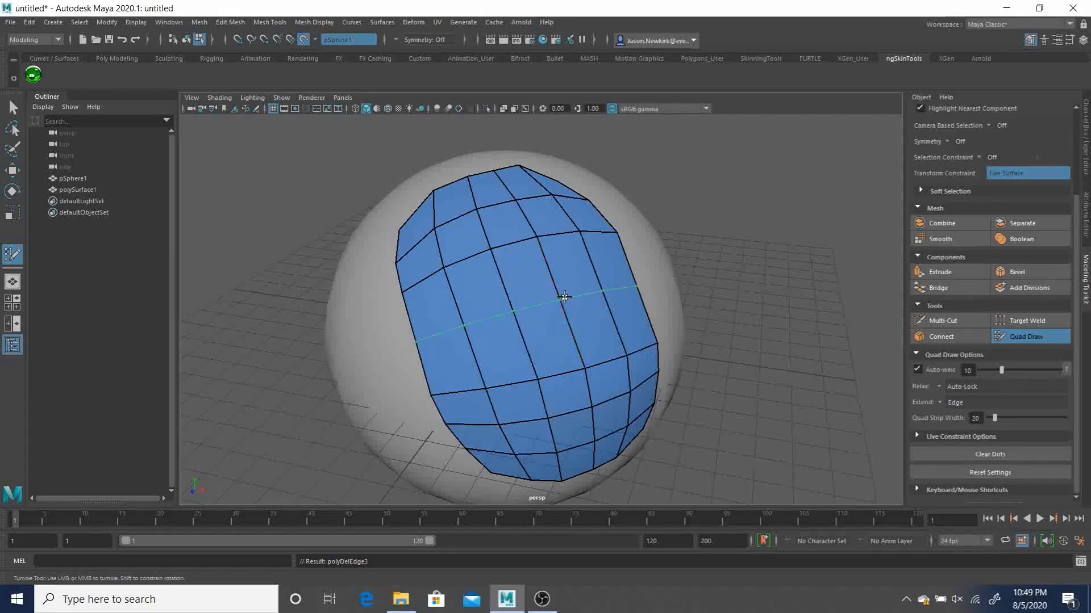
{"action": "left_click", "coordinate": [565, 301], "text": "ctrl"}
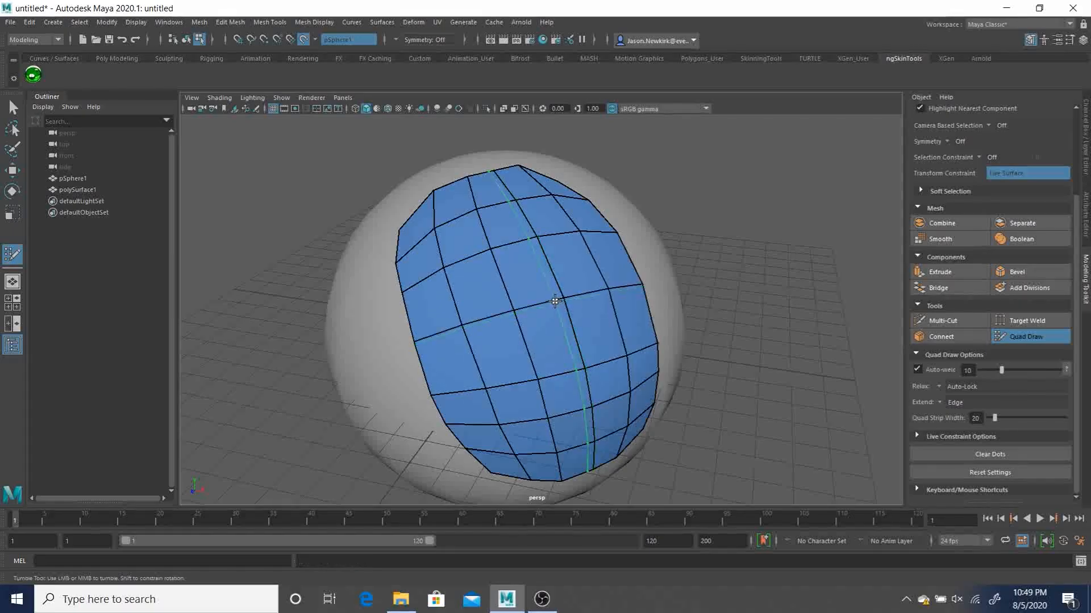
{"action": "left_click", "coordinate": [537, 304], "text": "ctrl+shift"}
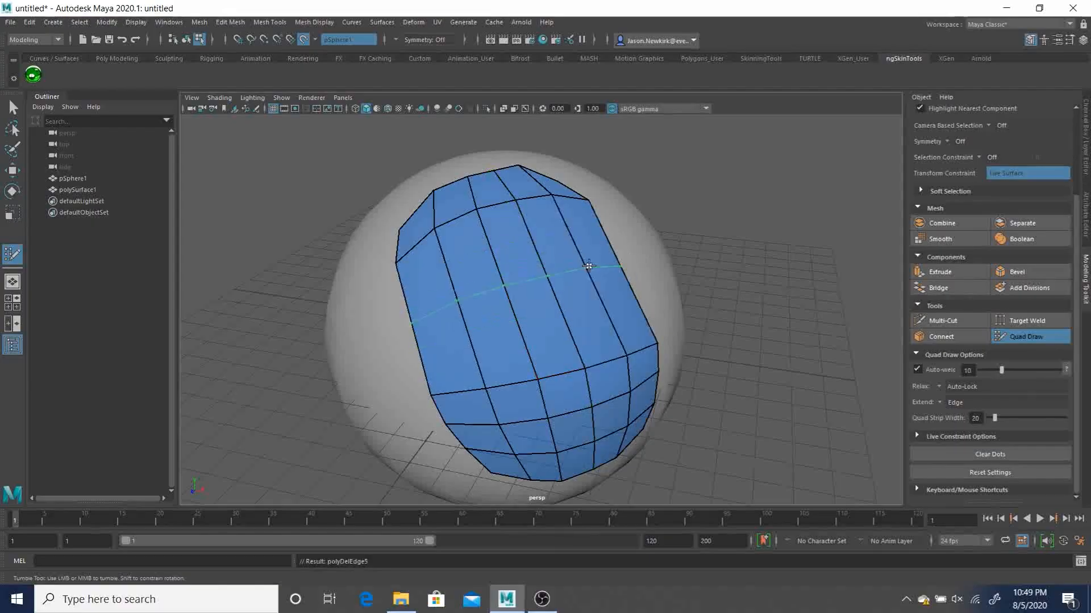
Insert three horizontal edge loops across the patch's cleared middle area and relax the surrounding quads
{"action": "left_click", "coordinate": [575, 221], "text": "ctrl"}
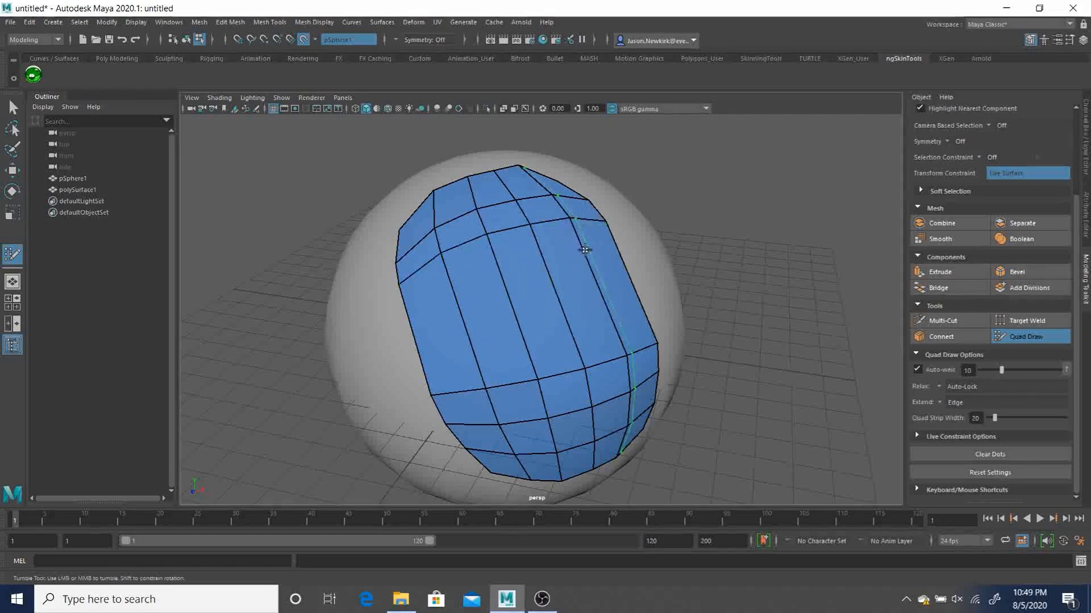
{"action": "left_click", "coordinate": [600, 307], "text": "ctrl"}
{"action": "left_click", "coordinate": [593, 256], "text": "ctrl"}
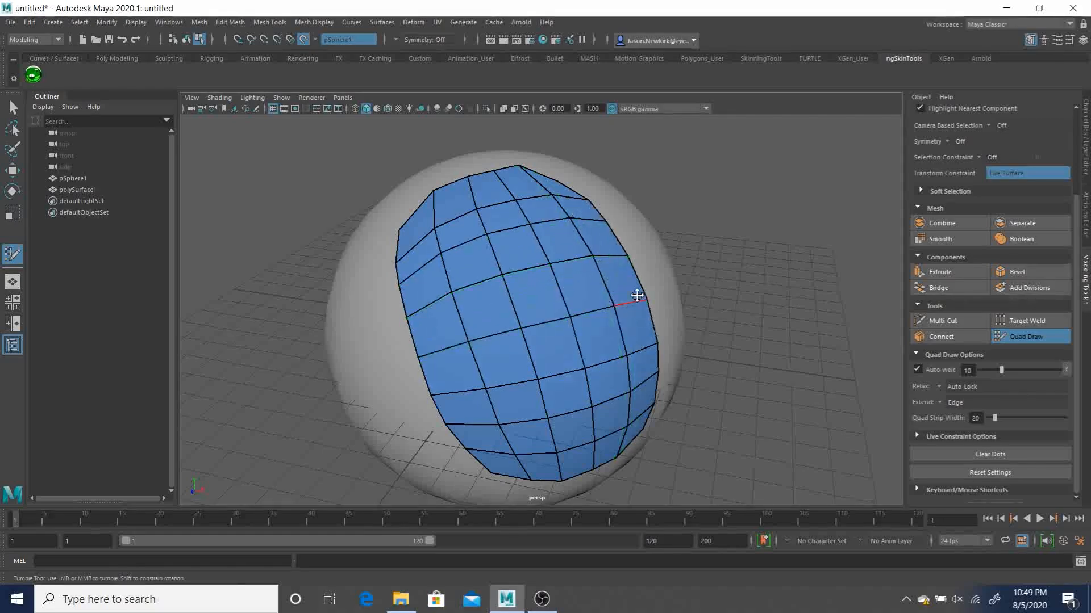
{"action": "mouse_move", "coordinate": [594, 364]}
{"action": "left_mouse_down", "text": "shift"}
{"action": "mouse_move", "coordinate": [595, 429]}
{"action": "mouse_move", "coordinate": [454, 238]}
{"action": "mouse_move", "coordinate": [514, 196]}
{"action": "mouse_move", "coordinate": [462, 244]}
{"action": "mouse_move", "coordinate": [568, 214]}
{"action": "mouse_move", "coordinate": [583, 285]}
{"action": "mouse_move", "coordinate": [540, 438]}
{"action": "mouse_move", "coordinate": [450, 236]}
{"action": "mouse_move", "coordinate": [638, 373]}
{"action": "mouse_move", "coordinate": [469, 207]}
{"action": "mouse_move", "coordinate": [512, 299]}
{"action": "mouse_move", "coordinate": [500, 453]}
{"action": "mouse_move", "coordinate": [483, 278]}
{"action": "left_mouse_up", "text": "shift"}
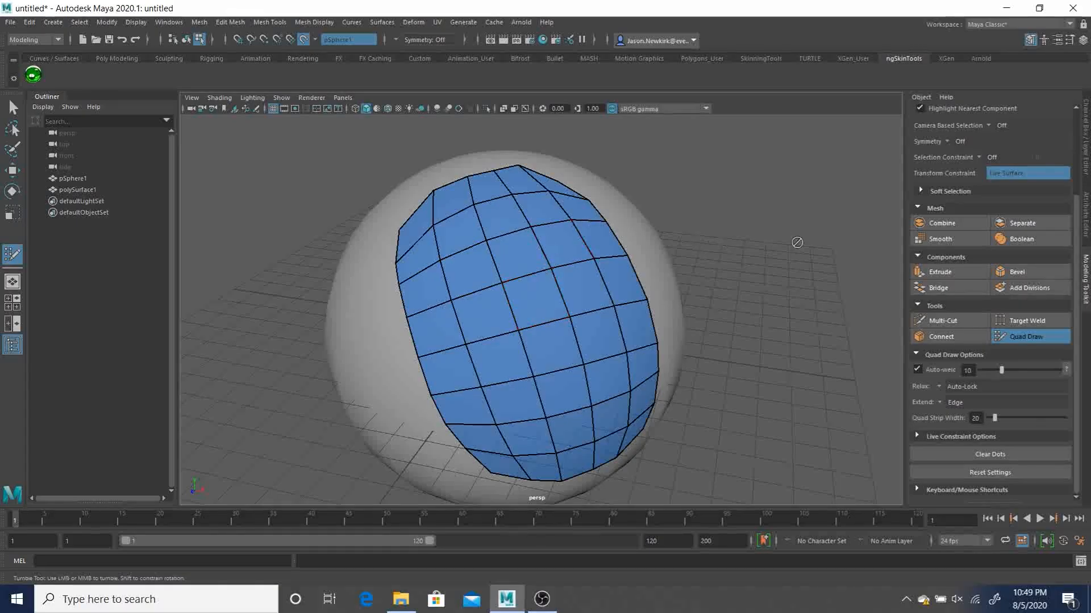
Extend the patch's upper left border edges outward into a block two quads wide and two quads long
{"action": "left_click_drag", "start_coordinate": [784, 239], "coordinate": [769, 275], "text": "alt"}
{"action": "middle_click_drag", "start_coordinate": [751, 218], "coordinate": [789, 274], "text": "alt"}
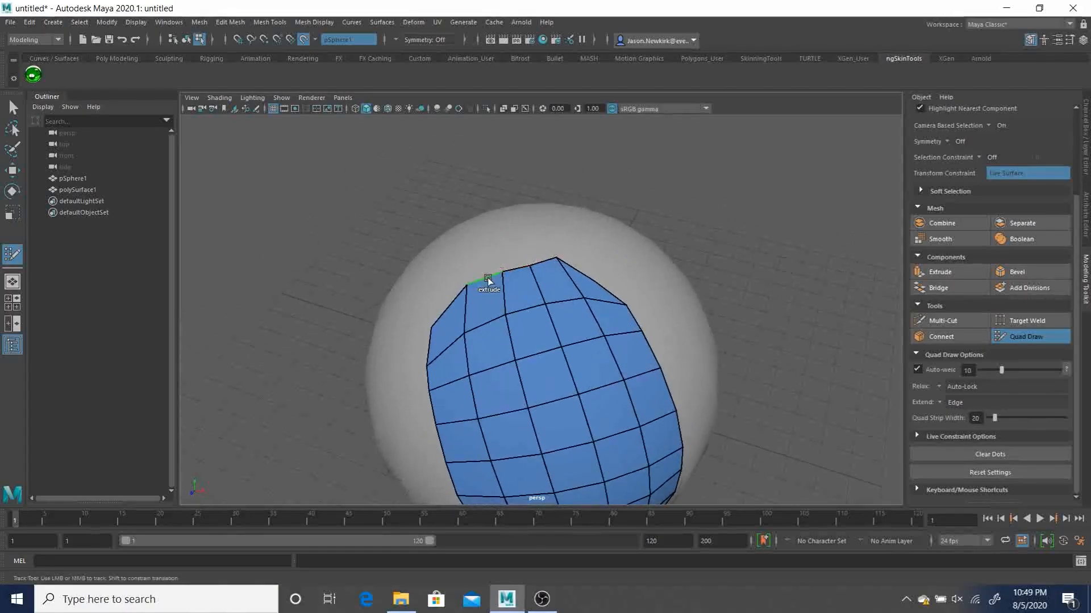
{"action": "left_click_drag", "start_coordinate": [487, 277], "coordinate": [486, 220]}
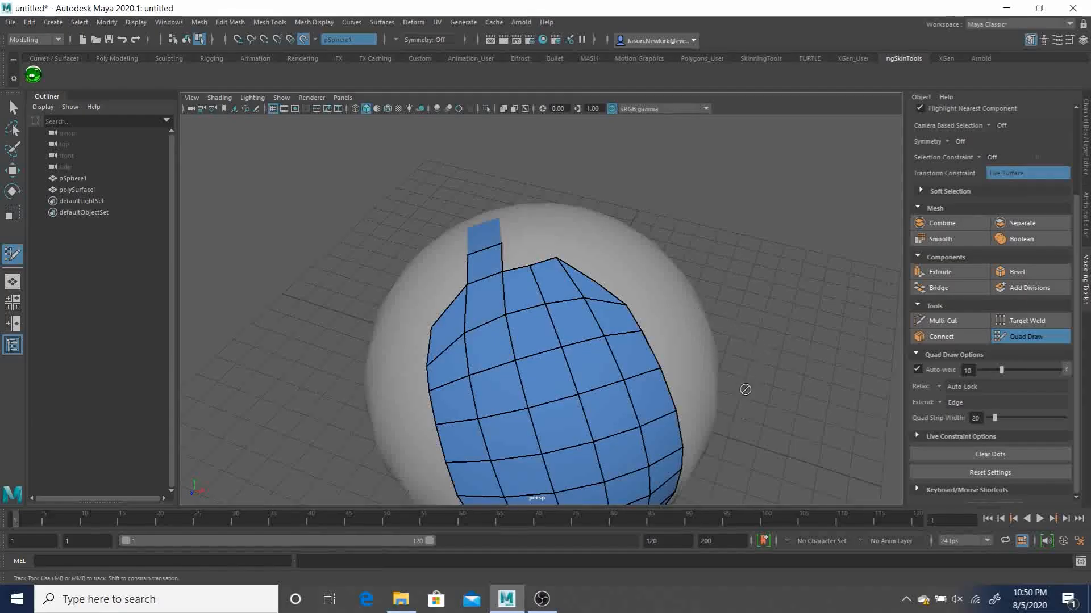
{"action": "left_click_drag", "start_coordinate": [745, 382], "coordinate": [765, 375], "text": "alt"}
{"action": "left_click_drag", "start_coordinate": [556, 345], "coordinate": [524, 311]}
{"action": "left_click_drag", "start_coordinate": [519, 352], "coordinate": [489, 269]}
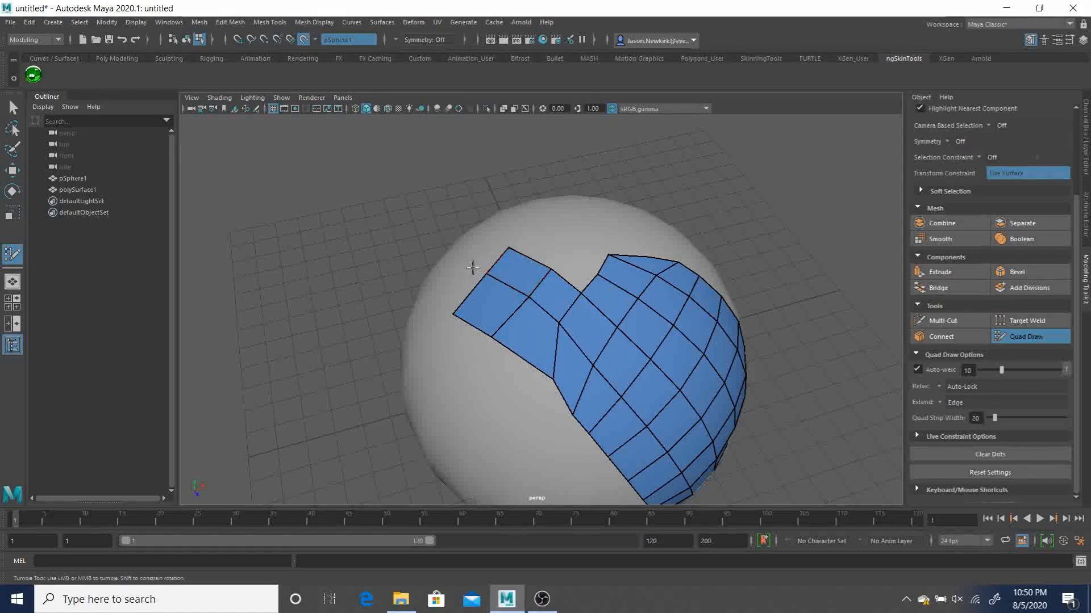
Extend the neighbouring upper border edge into one quad, fill the triangular gap beside the new block, and adjust that quad's position
{"action": "left_click_drag", "start_coordinate": [598, 261], "coordinate": [565, 250]}
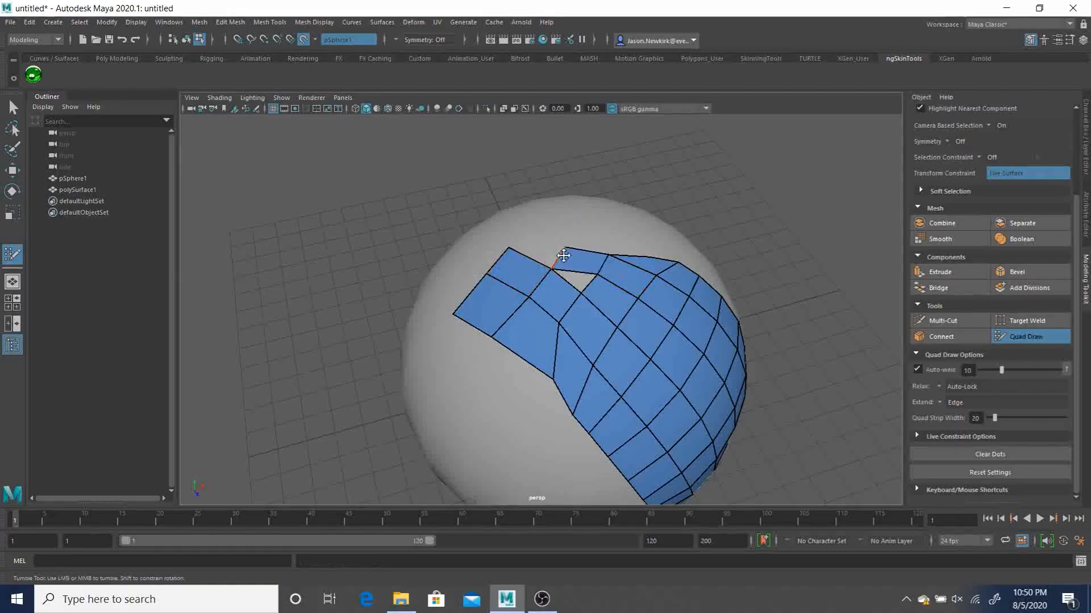
{"action": "key", "text": "Caps_Lock"}
{"action": "left_click", "coordinate": [577, 278], "text": "shift"}
{"action": "left_click_drag", "start_coordinate": [772, 224], "coordinate": [662, 244], "text": "alt"}
{"action": "middle_click_drag", "start_coordinate": [509, 356], "coordinate": [623, 296], "text": "alt"}
{"action": "right_click_drag", "start_coordinate": [623, 296], "coordinate": [580, 286], "text": "alt"}
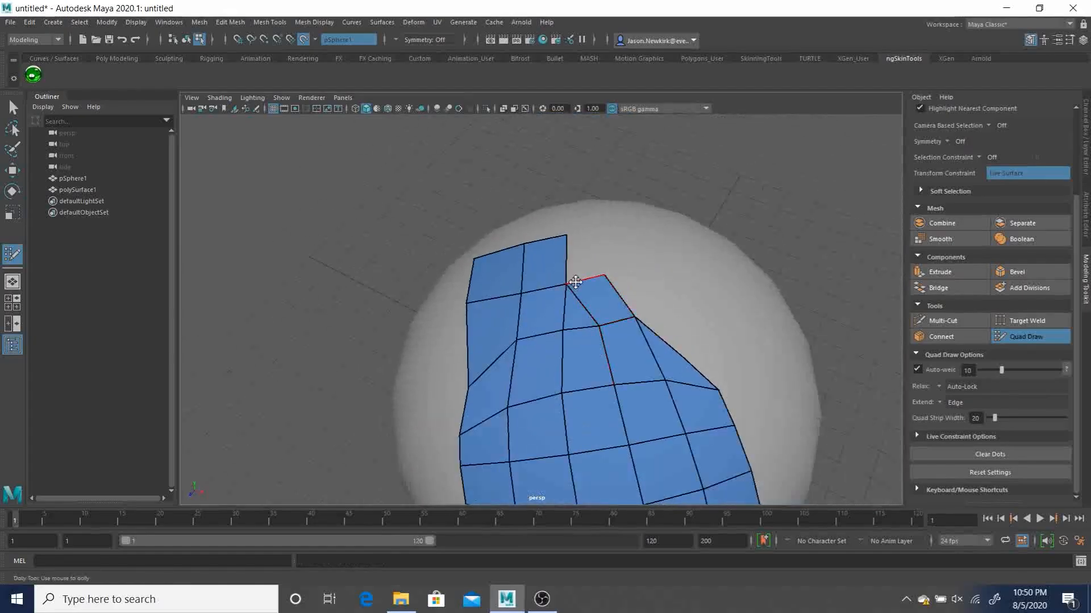
{"action": "mouse_move", "coordinate": [590, 292]}
{"action": "left_mouse_down"}
{"action": "mouse_move", "coordinate": [604, 287]}
{"action": "mouse_move", "coordinate": [591, 285]}
{"action": "left_mouse_up"}
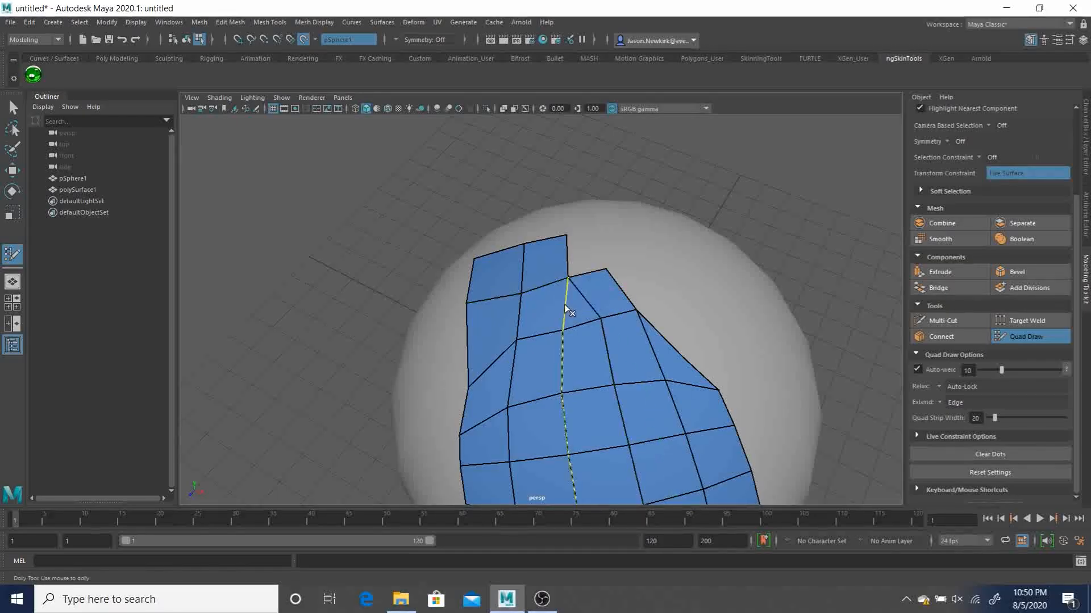
Delete two horizontal edge loops near the patch's upper end and the vertical loop running down from the filled triangle
{"action": "left_click", "coordinate": [584, 322], "text": "ctrl+shift"}
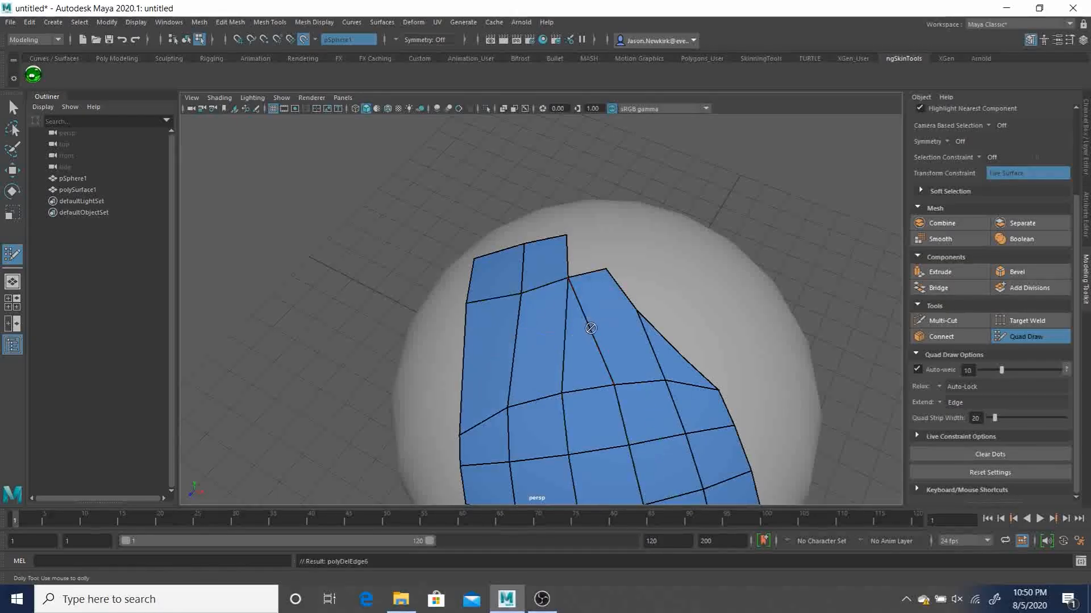
{"action": "left_click", "coordinate": [590, 328], "text": "ctrl+shift"}
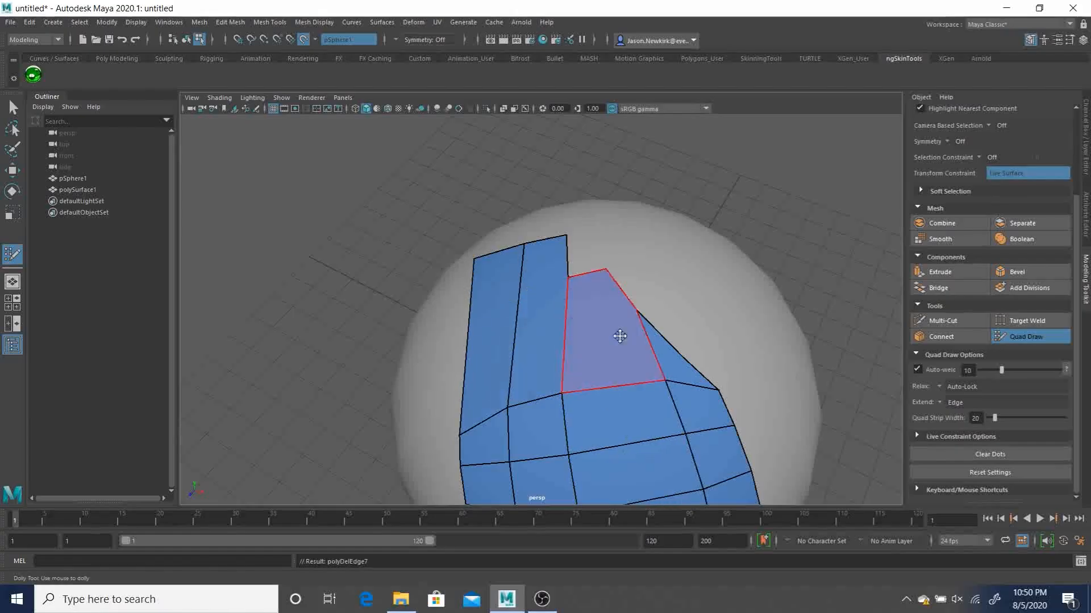
{"action": "middle_click_drag", "start_coordinate": [689, 366], "coordinate": [648, 301], "text": "alt"}
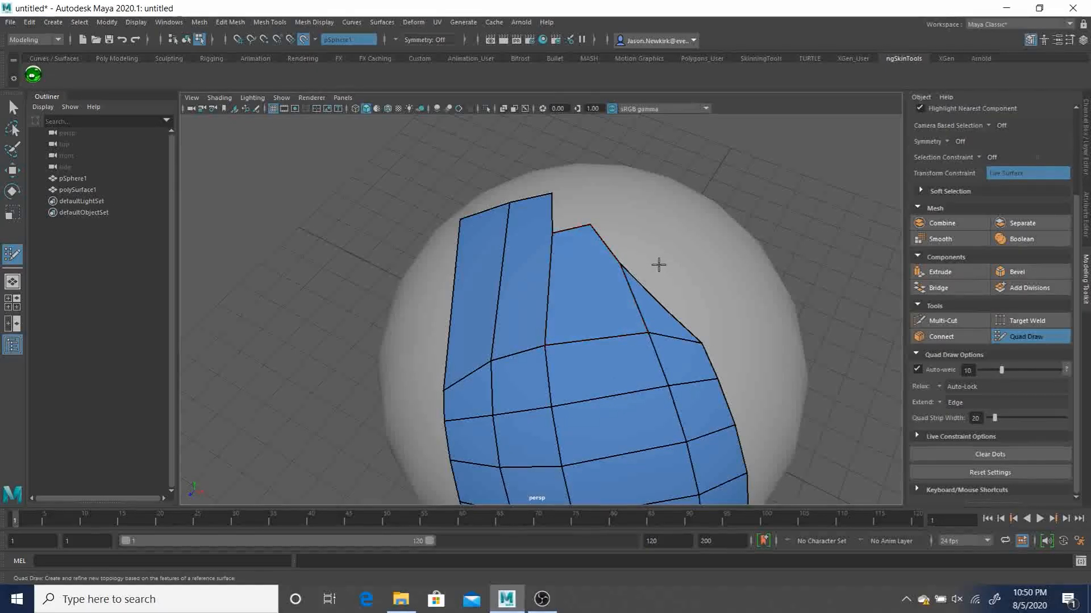
Multi-Cut a new horizontal edge line from the upper right border vertex across three faces to the left border, and return to Quad Draw
{"action": "left_click", "coordinate": [954, 322]}
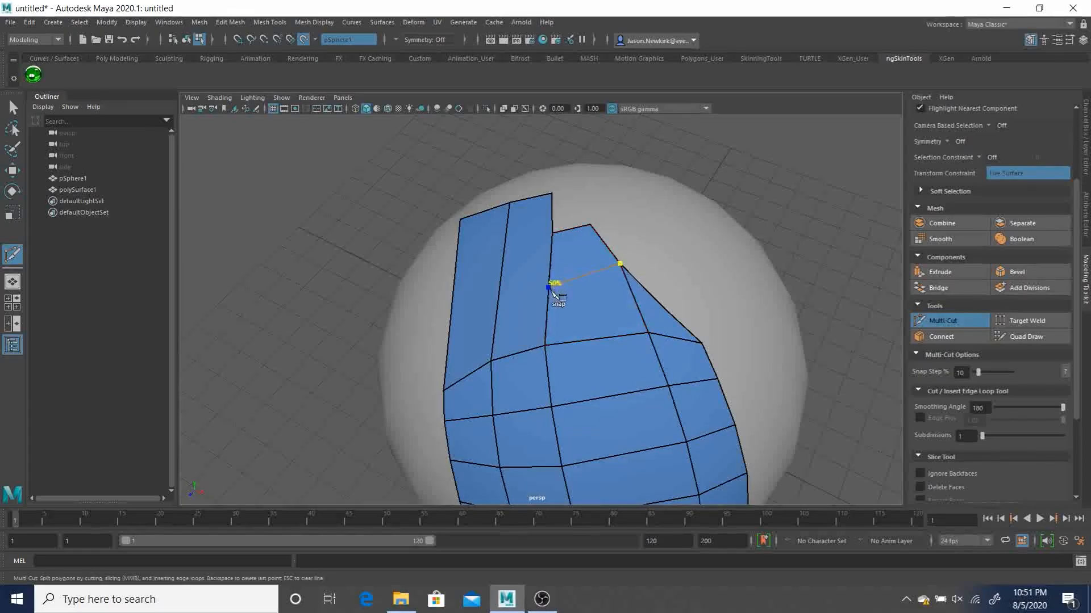
{"action": "left_click", "coordinate": [527, 288]}
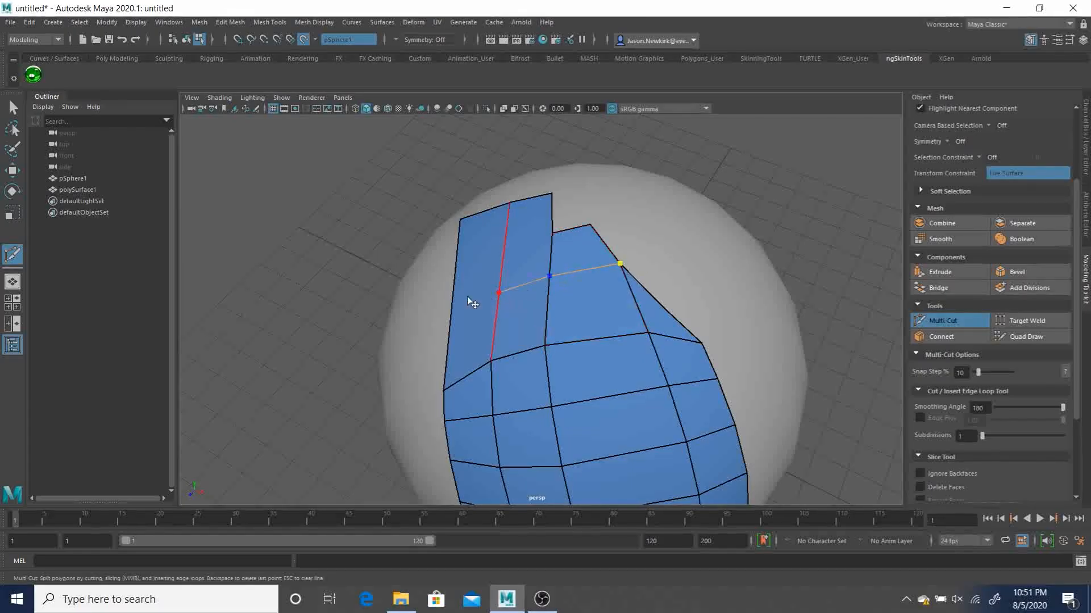
{"action": "left_click", "coordinate": [454, 315]}
{"action": "key", "text": "Return"}
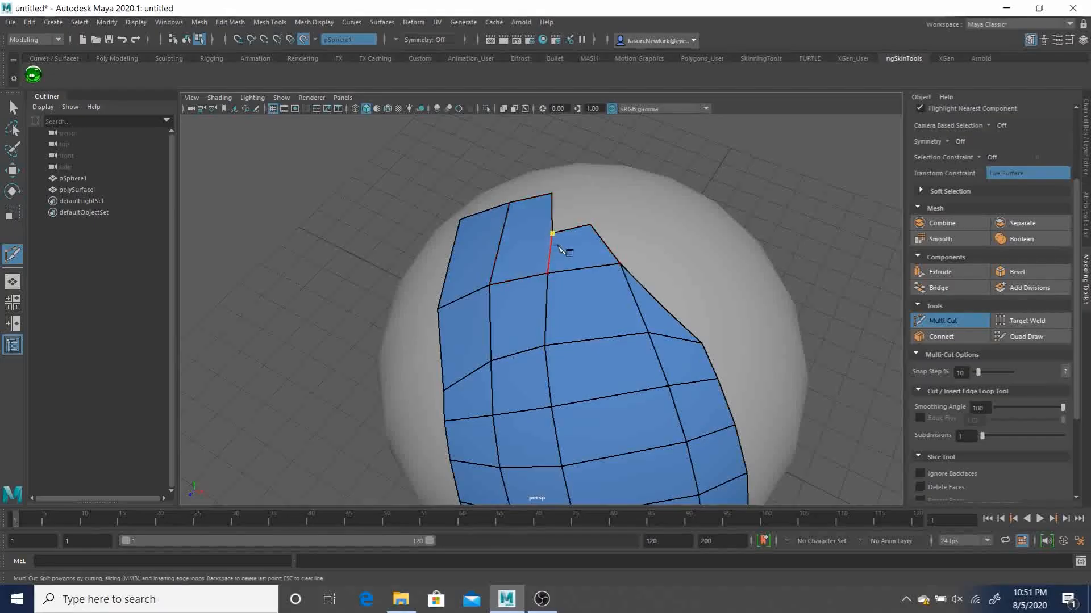
{"action": "key", "text": "q"}
{"action": "key", "text": "ctrl+z"}
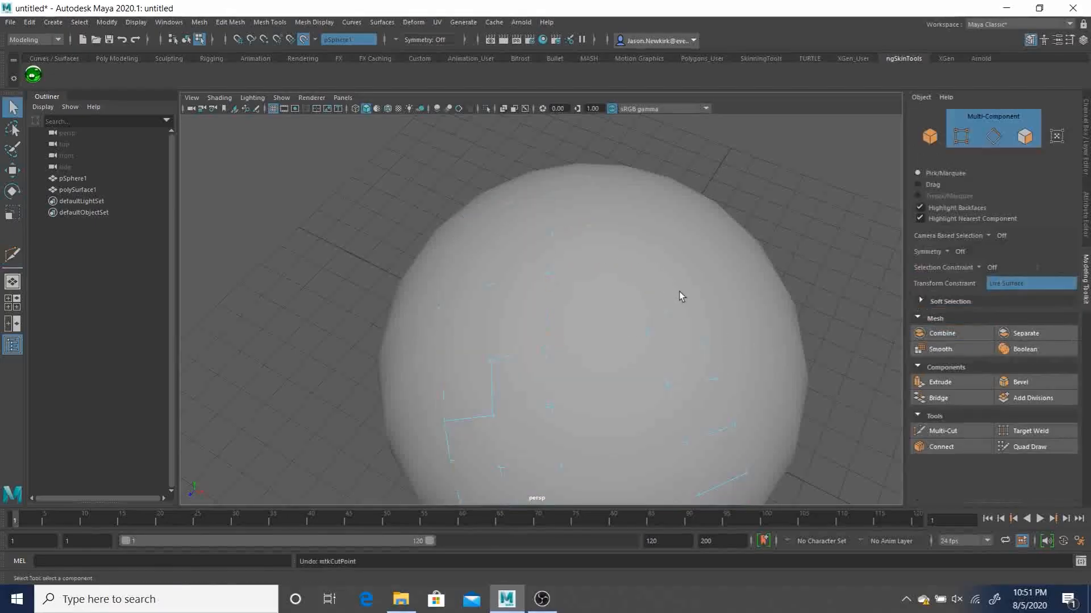
{"action": "key", "text": "F8"}
{"action": "key", "text": "F8"}
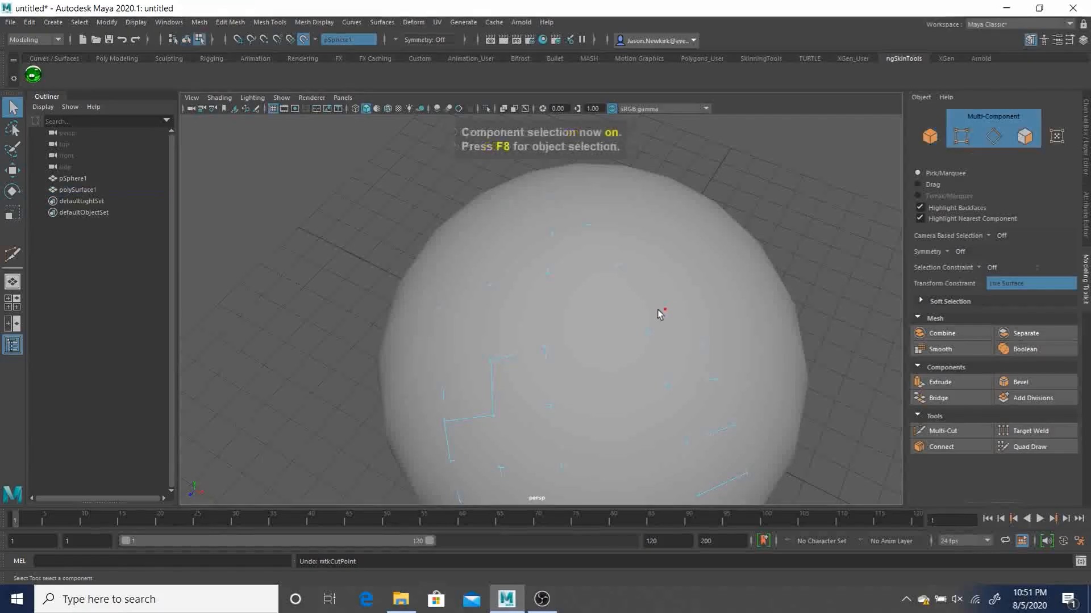
{"action": "left_click", "coordinate": [1060, 449]}
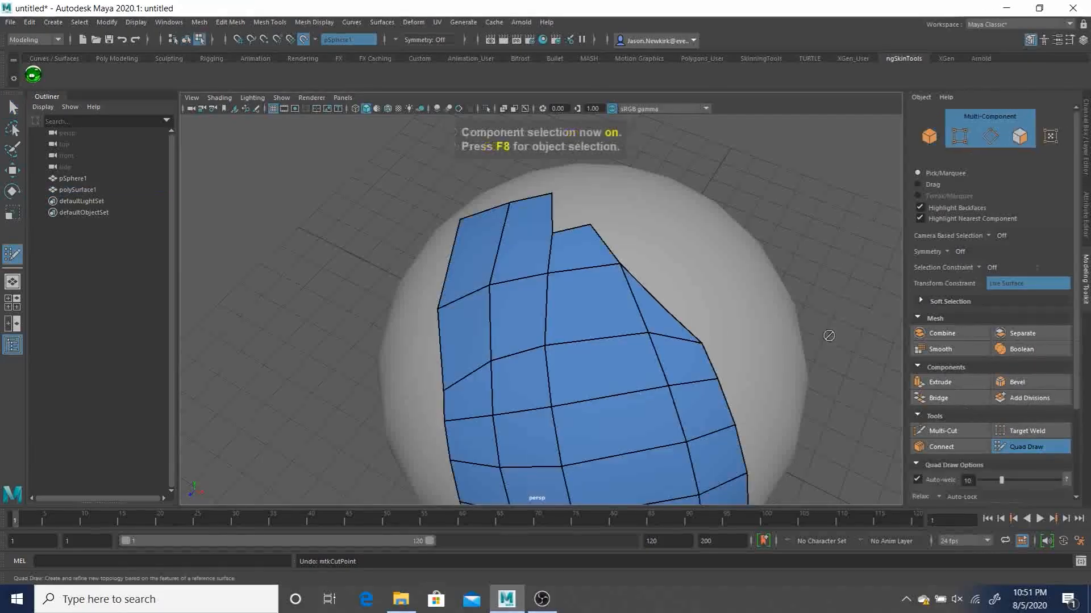
{"action": "scroll", "coordinate": [847, 260], "scroll_direction": "down", "scroll_amount": 5}
{"action": "scroll", "coordinate": [606, 319], "scroll_direction": "up", "scroll_amount": 5}
{"action": "mouse_move", "coordinate": [607, 326]}
{"action": "left_mouse_down", "text": "alt"}
{"action": "mouse_move", "coordinate": [642, 294]}
{"action": "mouse_move", "coordinate": [594, 324]}
{"action": "left_mouse_up", "text": "alt"}
{"action": "scroll", "coordinate": [594, 324], "scroll_direction": "up", "scroll_amount": 5}
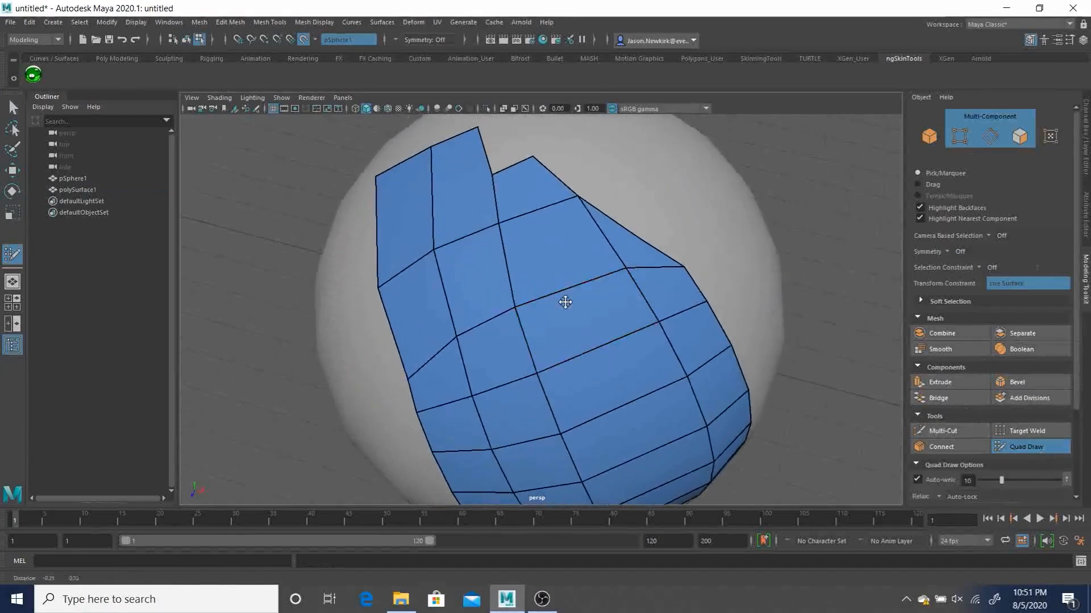
{"action": "left_click", "coordinate": [1036, 433]}
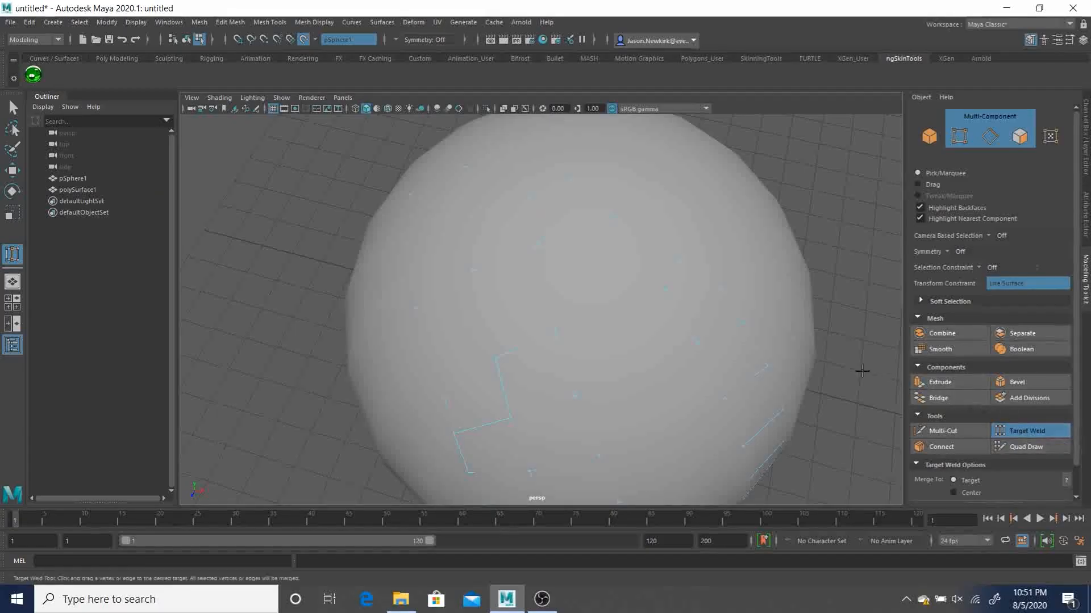
{"action": "key", "text": "q"}
{"action": "left_click", "coordinate": [1031, 446]}
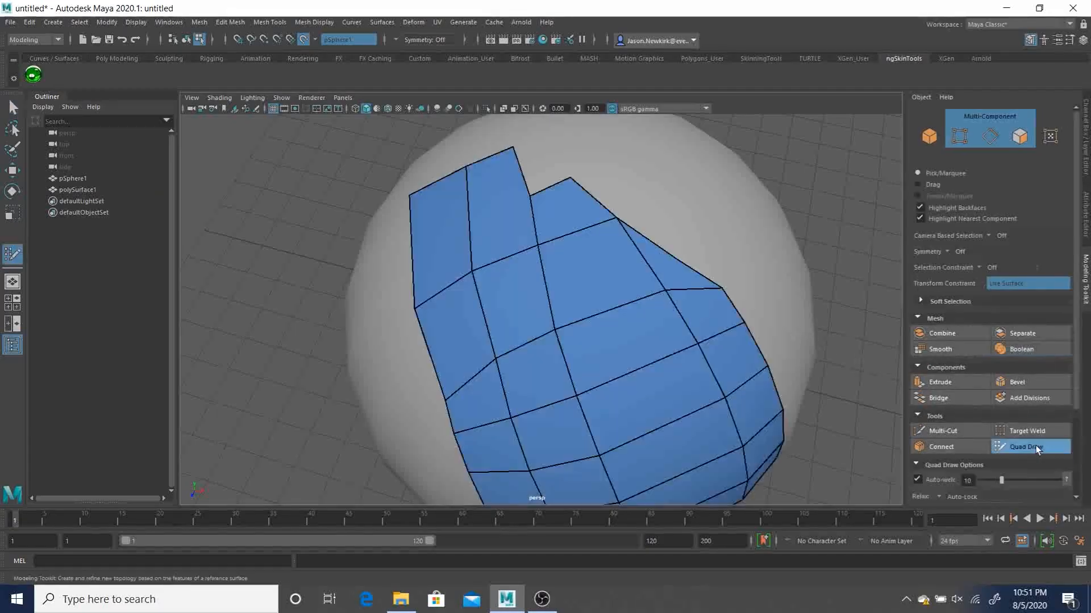
Weld the notch vertex to the upper block's corner and move the neighbouring border vertices outward to square up the upper right faces
{"action": "left_click_drag", "start_coordinate": [529, 195], "coordinate": [514, 147]}
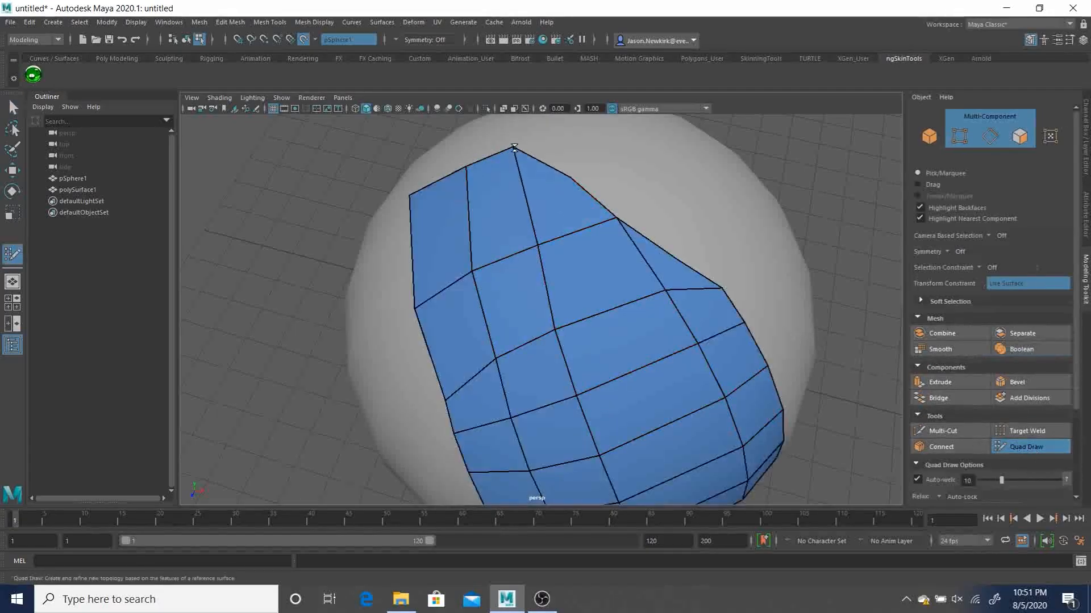
{"action": "left_click_drag", "start_coordinate": [570, 181], "coordinate": [564, 118]}
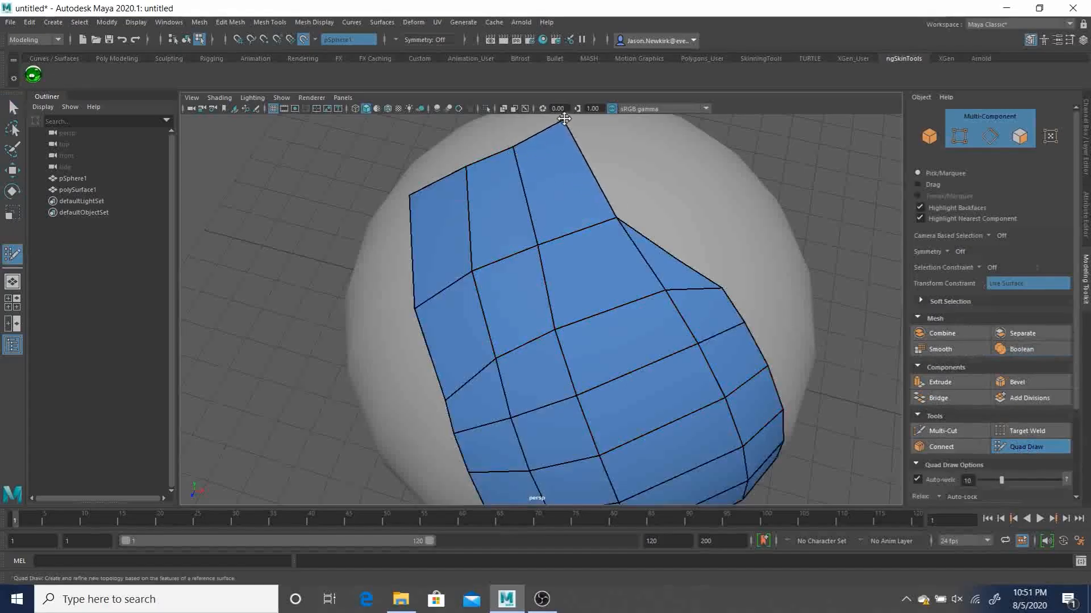
{"action": "left_click_drag", "start_coordinate": [621, 220], "coordinate": [618, 211]}
{"action": "left_click_drag", "start_coordinate": [672, 252], "coordinate": [685, 192]}
{"action": "left_click_drag", "start_coordinate": [722, 287], "coordinate": [728, 267]}
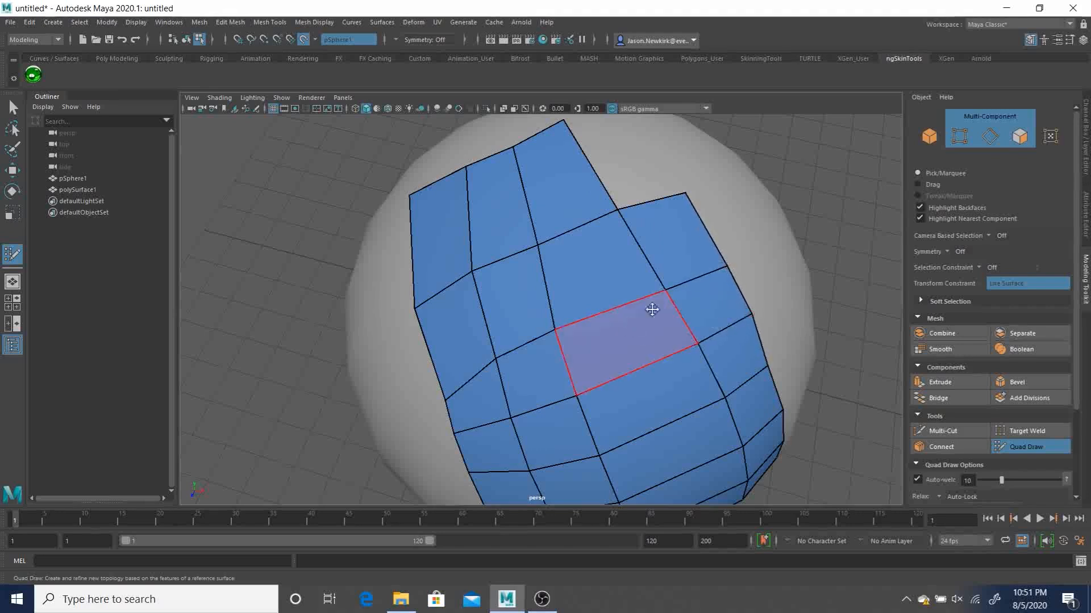
Insert a vertical edge loop through the patch's wide column and relax the upper and left interior quads
{"action": "scroll", "coordinate": [547, 274], "scroll_direction": "down", "scroll_amount": 5}
{"action": "mouse_move", "coordinate": [547, 274]}
{"action": "left_mouse_down", "text": "alt"}
{"action": "mouse_move", "coordinate": [579, 250]}
{"action": "mouse_move", "coordinate": [574, 261]}
{"action": "left_mouse_up", "text": "alt"}
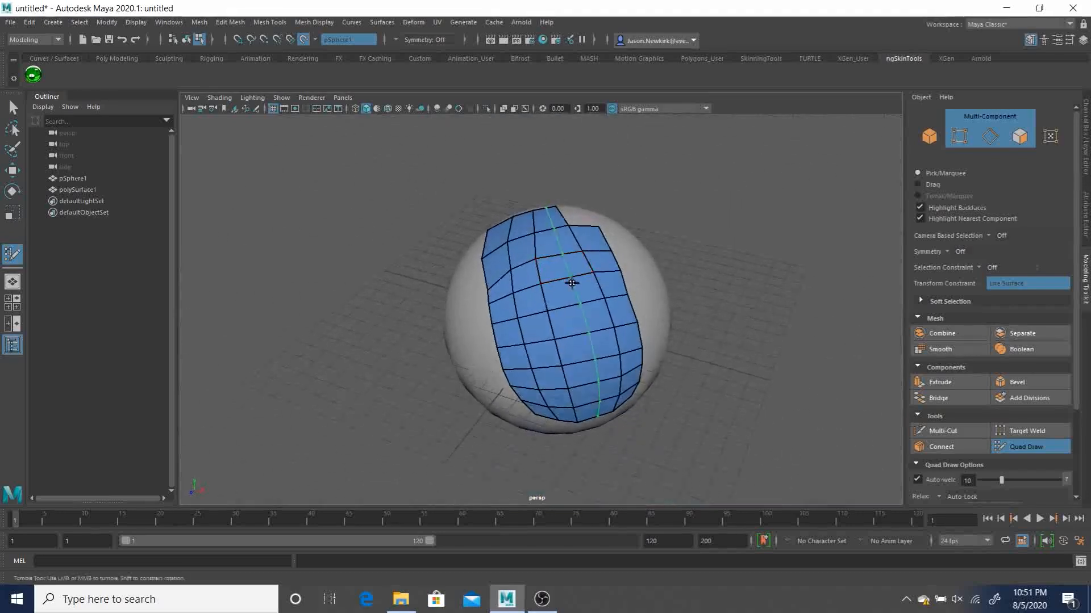
{"action": "left_click", "coordinate": [566, 279], "text": "ctrl"}
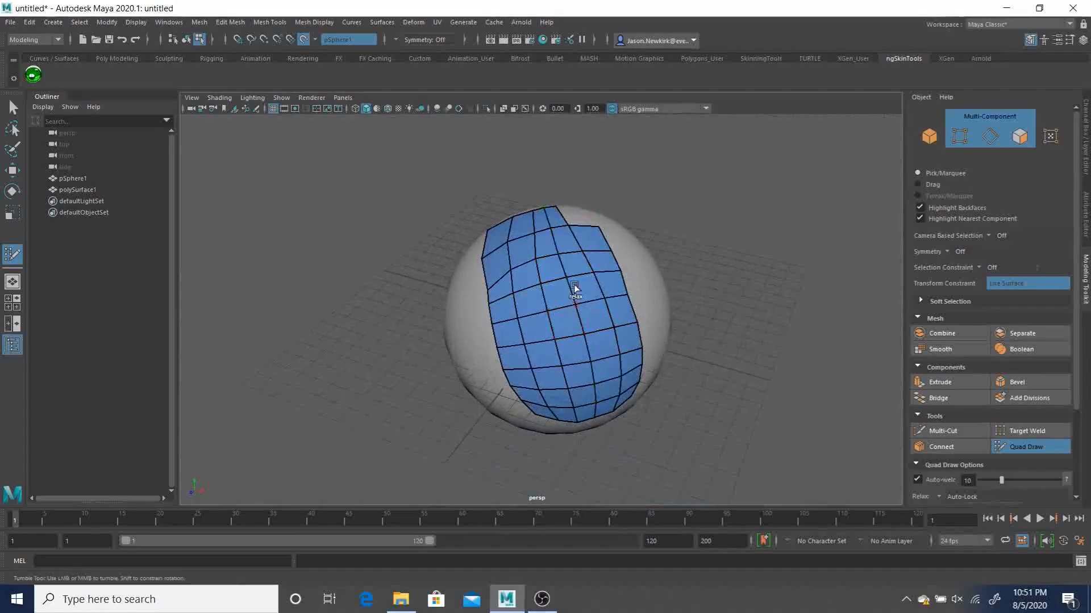
{"action": "mouse_move", "coordinate": [550, 272]}
{"action": "left_mouse_down", "text": "shift"}
{"action": "mouse_move", "coordinate": [516, 242]}
{"action": "mouse_move", "coordinate": [532, 310]}
{"action": "mouse_move", "coordinate": [560, 261]}
{"action": "mouse_move", "coordinate": [558, 235]}
{"action": "mouse_move", "coordinate": [602, 343]}
{"action": "mouse_move", "coordinate": [533, 343]}
{"action": "mouse_move", "coordinate": [515, 241]}
{"action": "mouse_move", "coordinate": [500, 277]}
{"action": "mouse_move", "coordinate": [487, 277]}
{"action": "left_mouse_up", "text": "shift"}
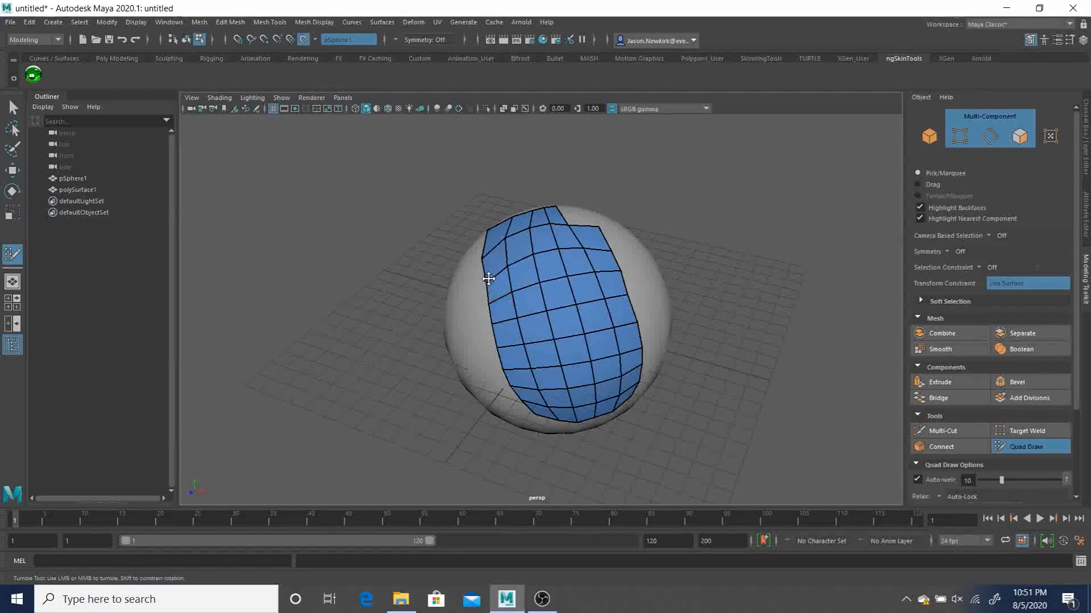
{"action": "mouse_move", "coordinate": [520, 243]}
{"action": "left_mouse_down", "text": "shift"}
{"action": "mouse_move", "coordinate": [532, 294]}
{"action": "mouse_move", "coordinate": [608, 348]}
{"action": "mouse_move", "coordinate": [623, 396]}
{"action": "mouse_move", "coordinate": [545, 236]}
{"action": "left_mouse_up", "text": "shift"}
Expand the Keyboard/Mouse Shortcuts list for Quad Draw and examine its commands
{"action": "mouse_move", "coordinate": [754, 338]}
{"action": "left_mouse_down", "text": "alt"}
{"action": "mouse_move", "coordinate": [810, 348]}
{"action": "mouse_move", "coordinate": [763, 330]}
{"action": "mouse_move", "coordinate": [685, 332]}
{"action": "mouse_move", "coordinate": [777, 317]}
{"action": "mouse_move", "coordinate": [682, 324]}
{"action": "left_mouse_up", "text": "alt"}
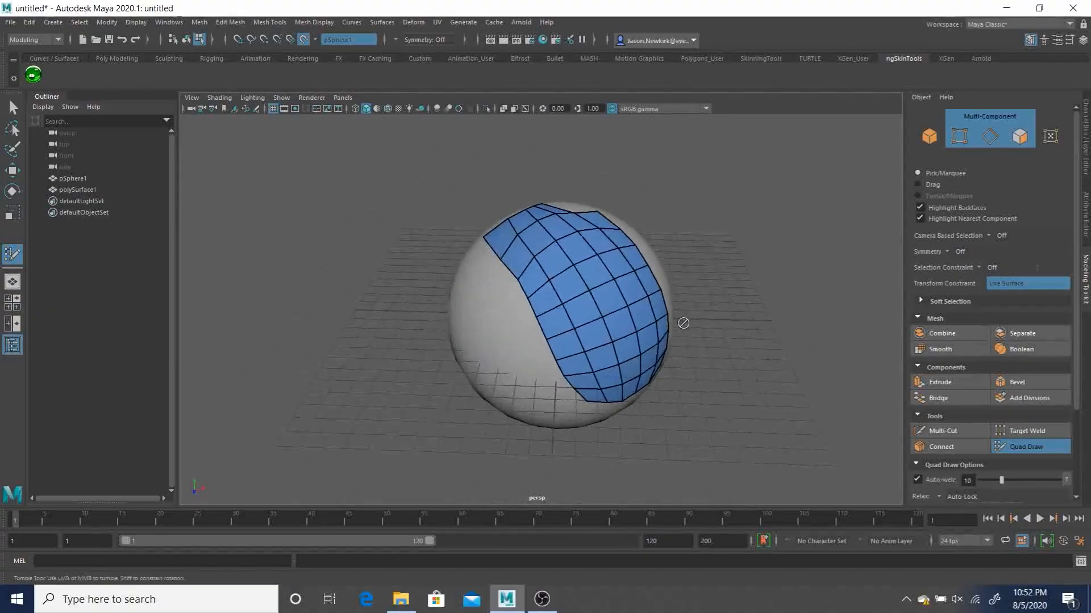
{"action": "middle_click_drag", "start_coordinate": [676, 295], "coordinate": [638, 286], "text": "alt"}
{"action": "right_click_drag", "start_coordinate": [638, 285], "coordinate": [650, 286], "text": "alt"}
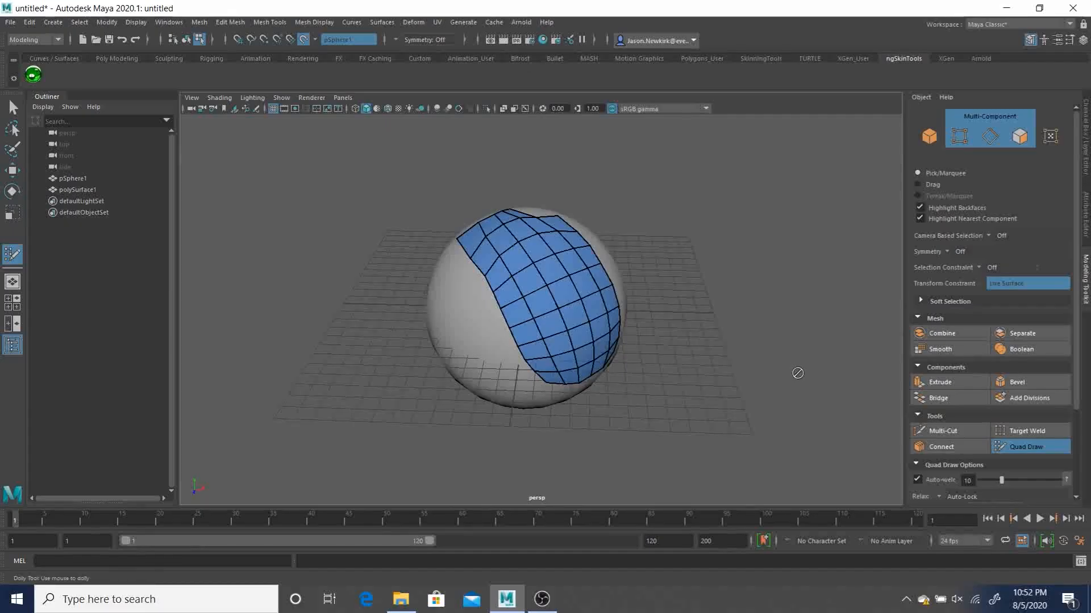
{"action": "scroll", "coordinate": [969, 406], "scroll_direction": "down", "scroll_amount": 4}
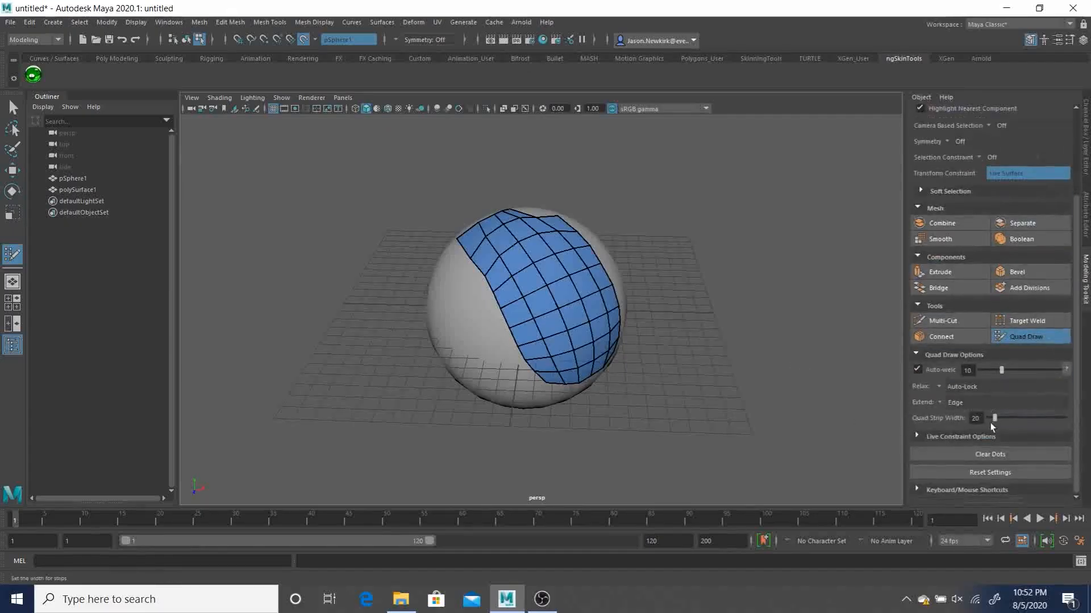
{"action": "left_click", "coordinate": [917, 492]}
{"action": "scroll", "coordinate": [954, 447], "scroll_direction": "down", "scroll_amount": 12}
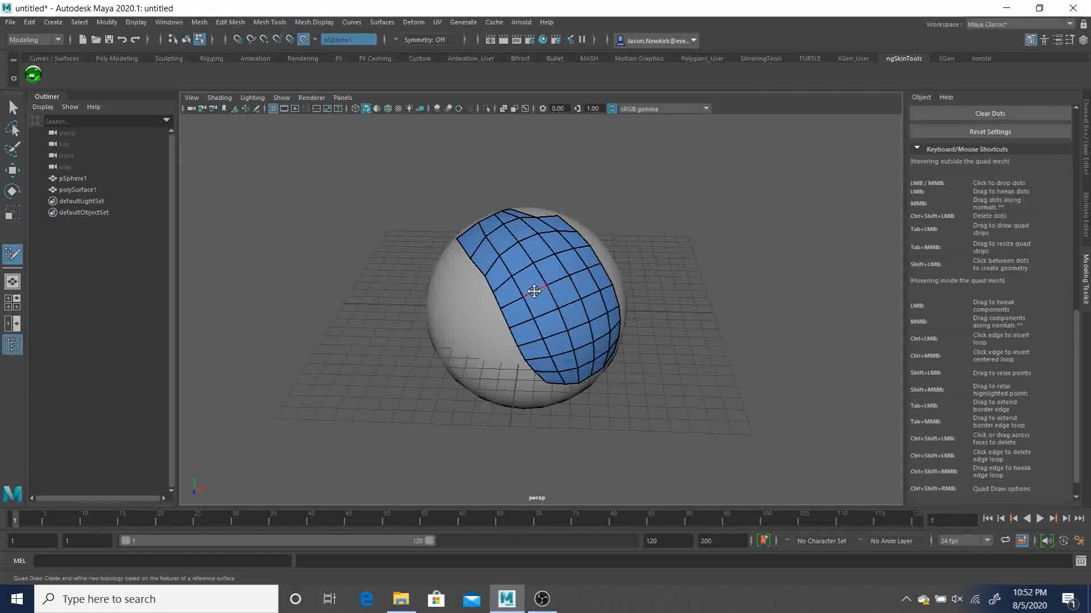
Place three dots on the sphere beside the patch's left border and fill two quads between them and the border
{"action": "left_click", "coordinate": [454, 301]}
{"action": "left_click", "coordinate": [467, 335]}
{"action": "left_click", "coordinate": [480, 353]}
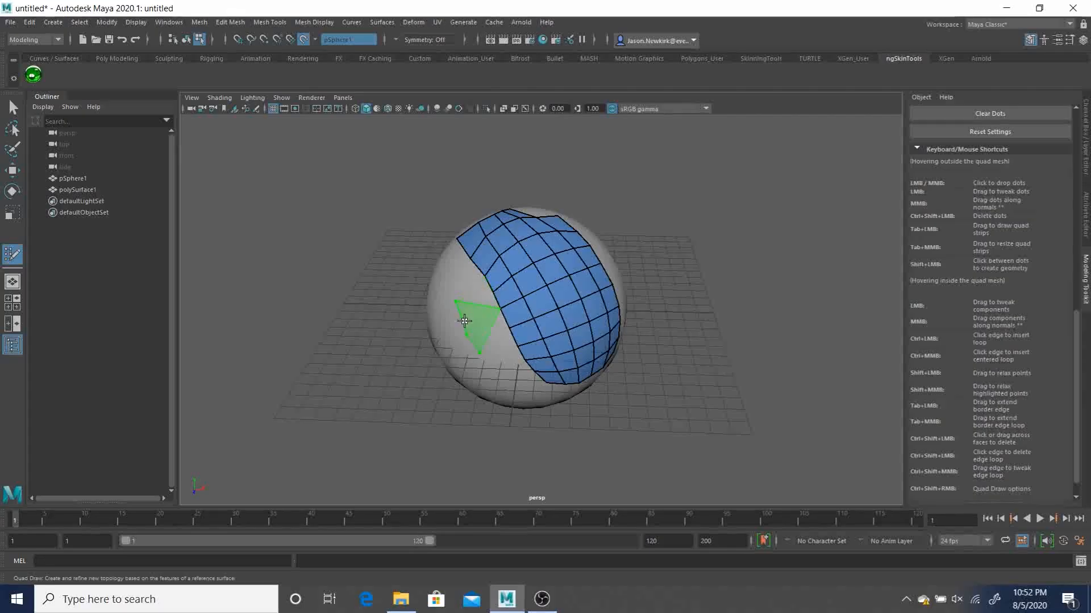
{"action": "left_click", "coordinate": [488, 325], "text": "shift"}
{"action": "left_click", "coordinate": [482, 310], "text": "shift"}
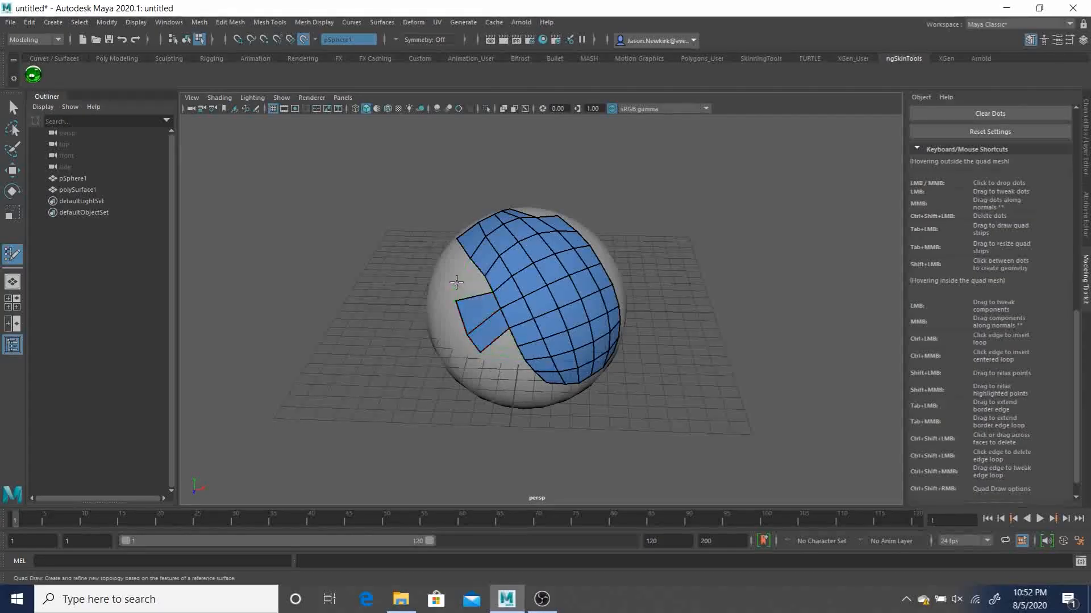
Add two more quads upward along the patch's left border, placing one dot for each and filling the face
{"action": "left_click", "coordinate": [451, 283]}
{"action": "left_click", "coordinate": [471, 285], "text": "shift"}
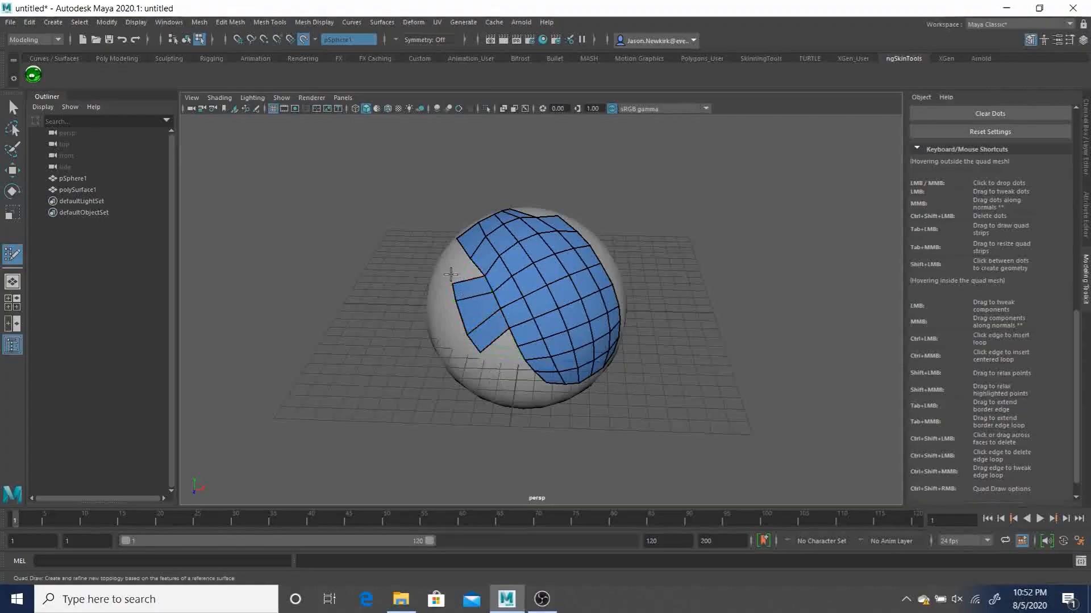
{"action": "left_click", "coordinate": [447, 268]}
{"action": "left_click", "coordinate": [455, 266], "text": "shift"}
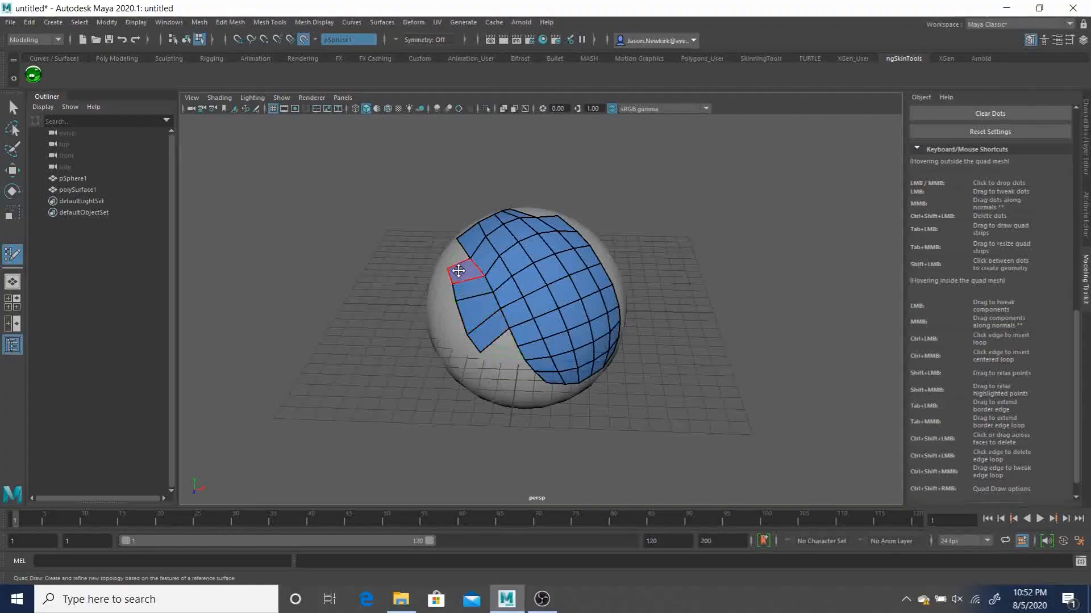
Continue the new strip with three more quads downward along the patch's left border, placing one dot for each
{"action": "left_click_drag", "start_coordinate": [485, 322], "coordinate": [483, 318], "text": "alt"}
{"action": "left_click", "coordinate": [482, 318]}
{"action": "left_click", "coordinate": [494, 315], "text": "shift"}
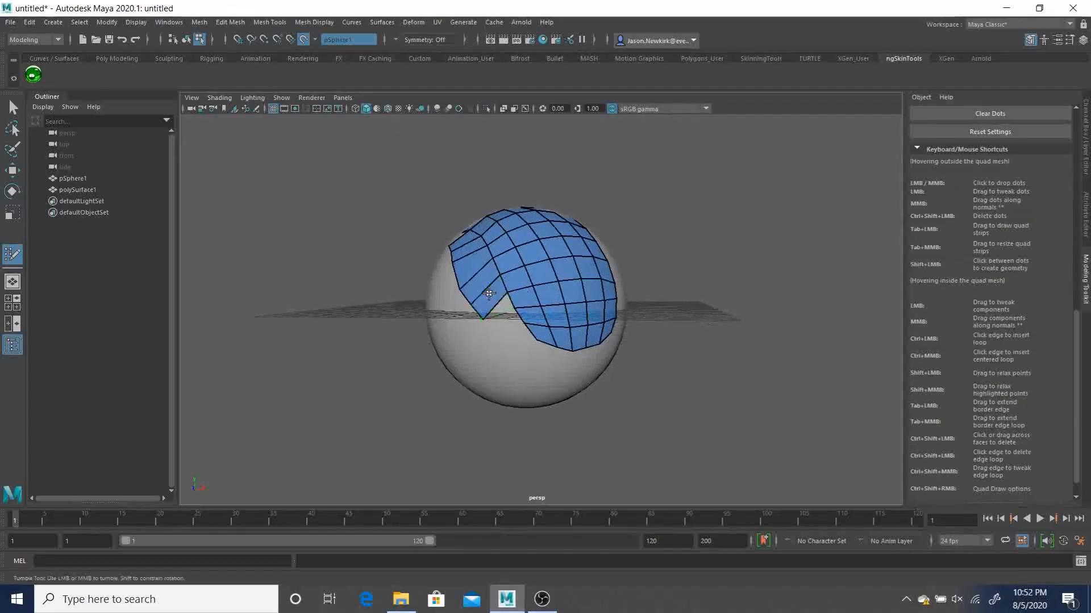
{"action": "left_click", "coordinate": [495, 330]}
{"action": "left_click", "coordinate": [501, 317], "text": "shift"}
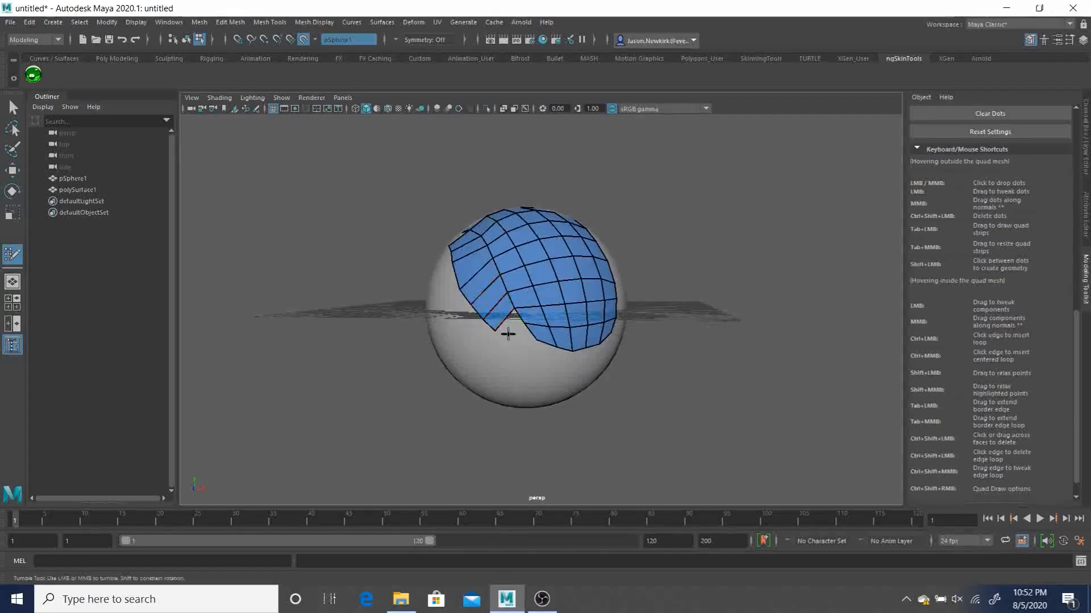
{"action": "left_click", "coordinate": [505, 344]}
{"action": "left_click", "coordinate": [509, 325], "text": "shift"}
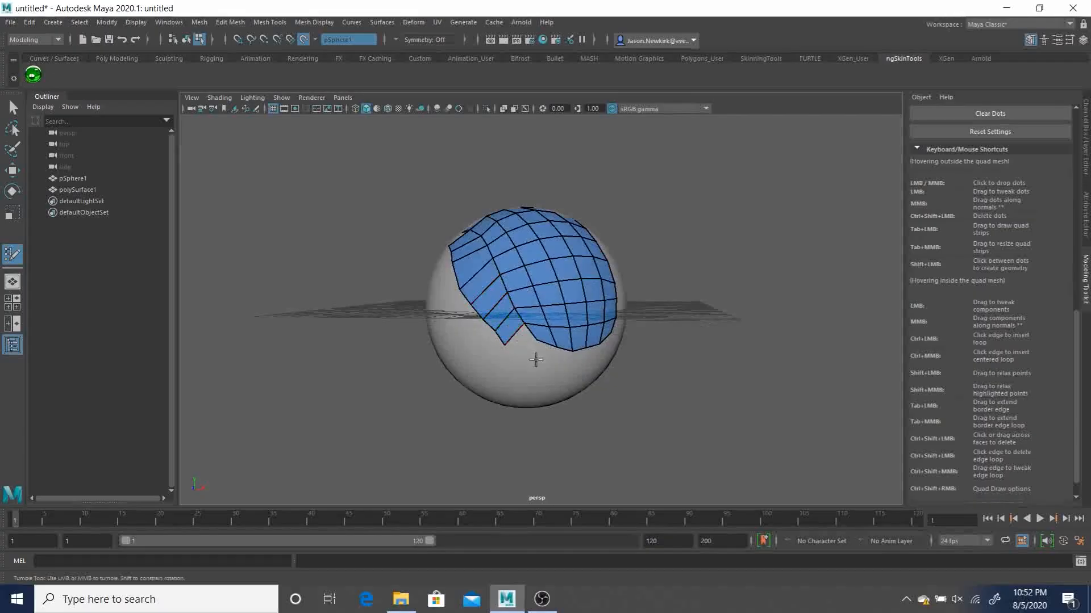
Relax the points where the new strip meets the rest of the quad patch to even out the spacing
{"action": "left_click_drag", "start_coordinate": [545, 365], "coordinate": [517, 329], "text": "alt"}
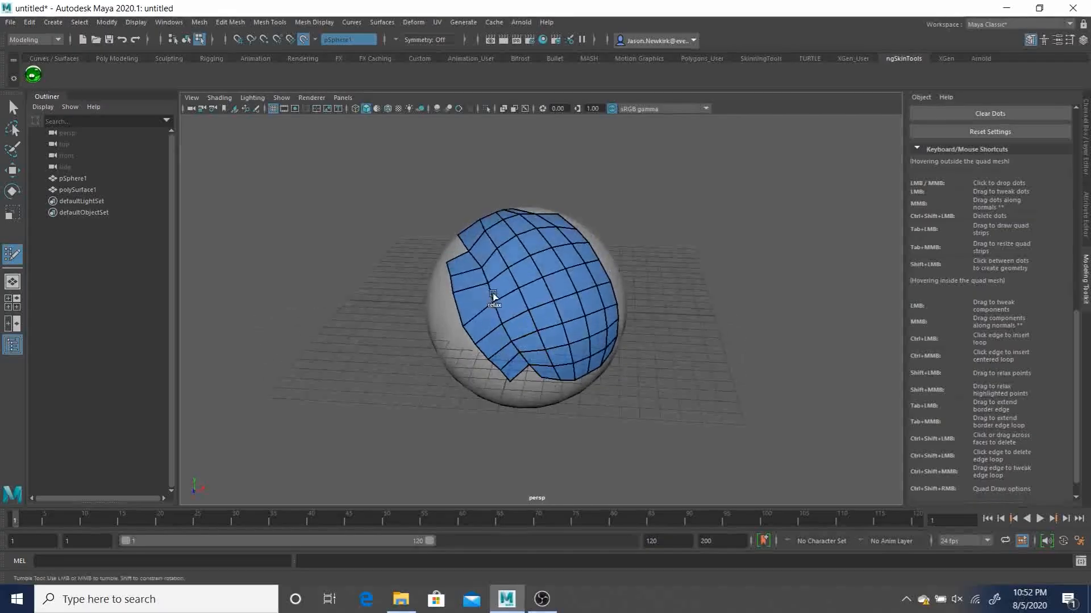
{"action": "mouse_move", "coordinate": [480, 260]}
{"action": "left_mouse_down", "text": "shift"}
{"action": "mouse_move", "coordinate": [513, 300]}
{"action": "mouse_move", "coordinate": [522, 365]}
{"action": "mouse_move", "coordinate": [498, 302]}
{"action": "left_mouse_up", "text": "shift"}
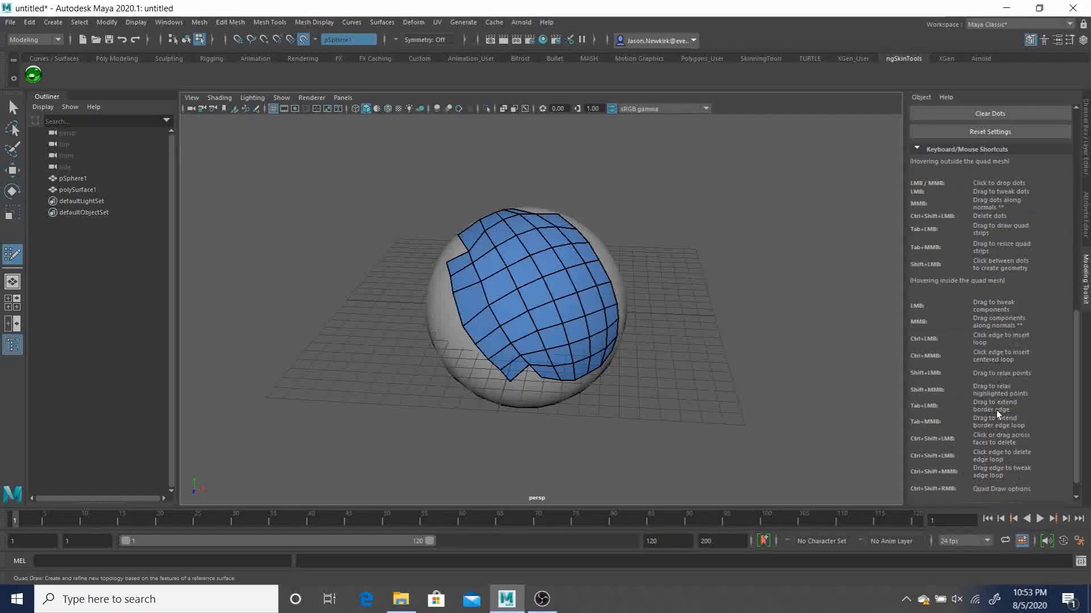
{"action": "scroll", "coordinate": [998, 413], "scroll_direction": "down", "scroll_amount": 1}
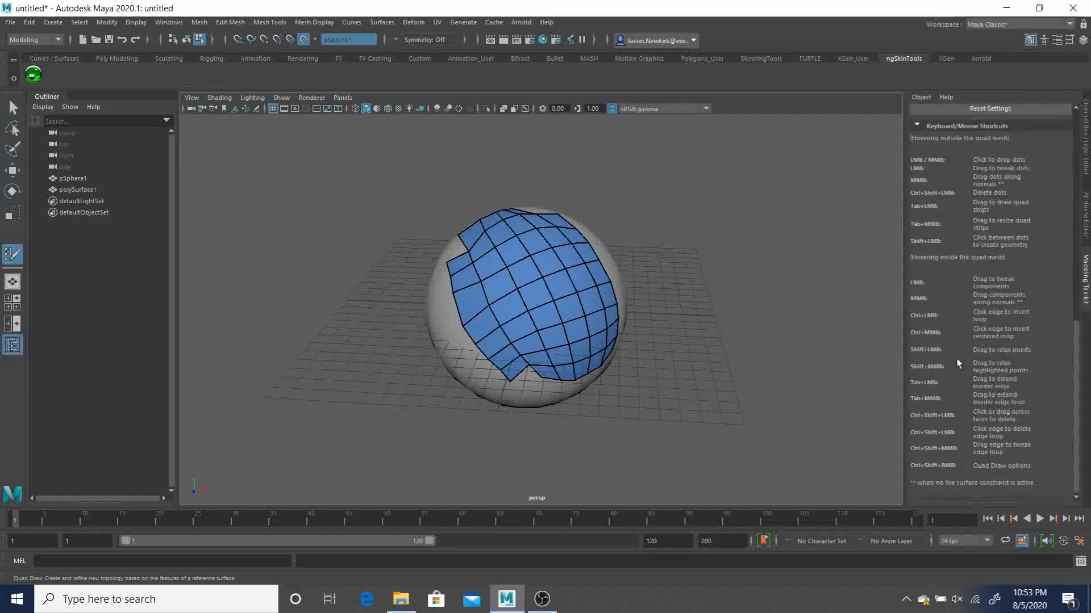
{"action": "scroll", "coordinate": [938, 332], "scroll_direction": "up", "scroll_amount": 1}
{"action": "scroll", "coordinate": [942, 332], "scroll_direction": "up", "scroll_amount": 7}
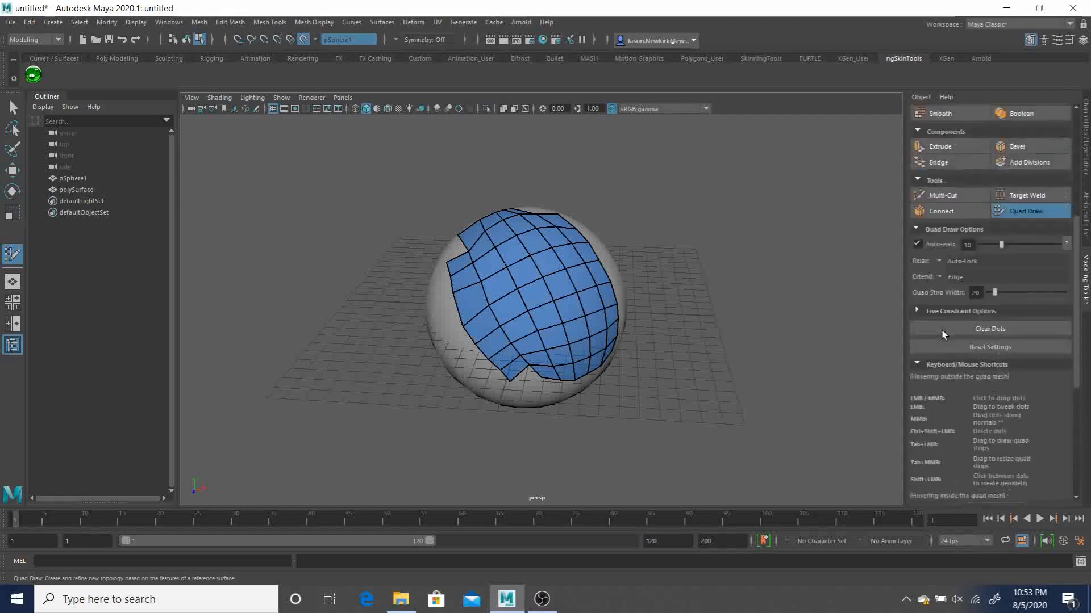
Leave Quad Draw for the Select tool and select all vertices of the quad mesh on the sphere
{"action": "mouse_move", "coordinate": [522, 233]}
{"action": "left_mouse_down", "text": "alt"}
{"action": "mouse_move", "coordinate": [579, 273]}
{"action": "mouse_move", "coordinate": [562, 319]}
{"action": "mouse_move", "coordinate": [555, 267]}
{"action": "left_mouse_up", "text": "alt"}
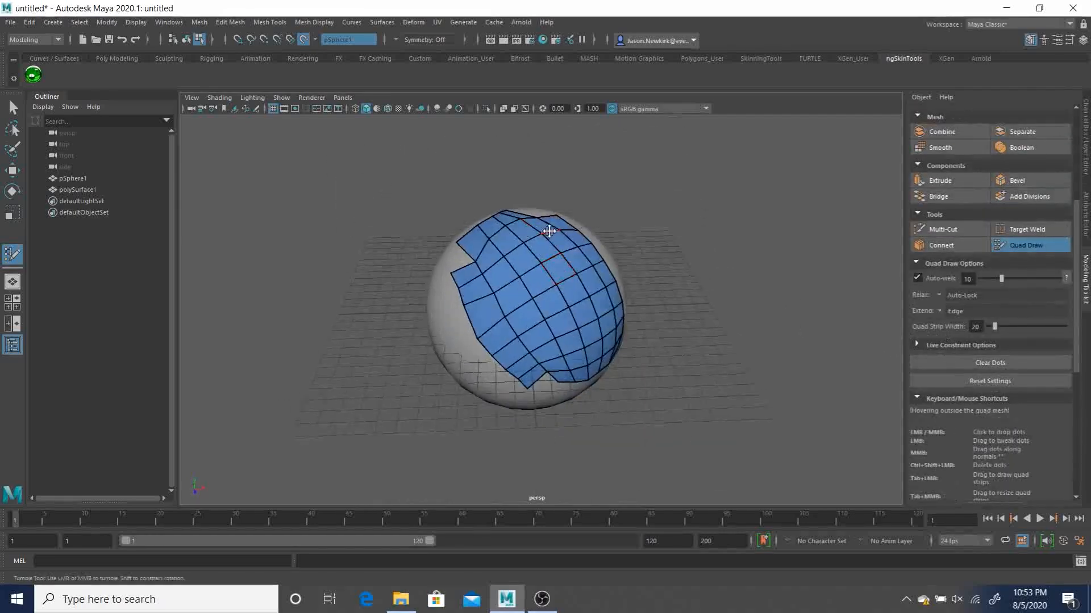
{"action": "key", "text": "q"}
{"action": "left_click_drag", "start_coordinate": [402, 185], "coordinate": [661, 335]}
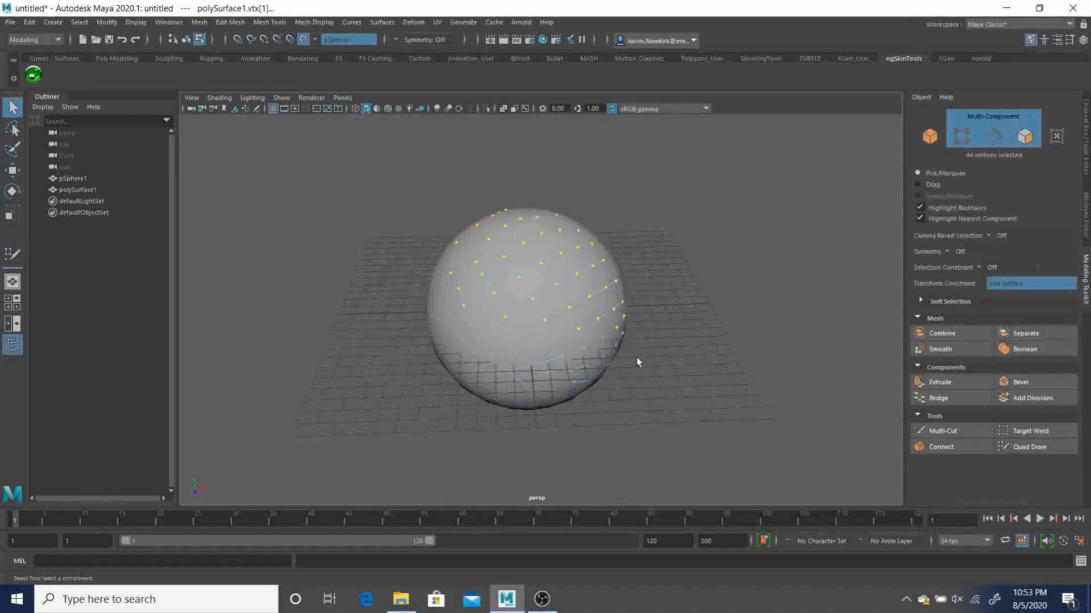
{"action": "left_click_drag", "start_coordinate": [360, 175], "coordinate": [682, 494], "text": "ctrl+shift"}
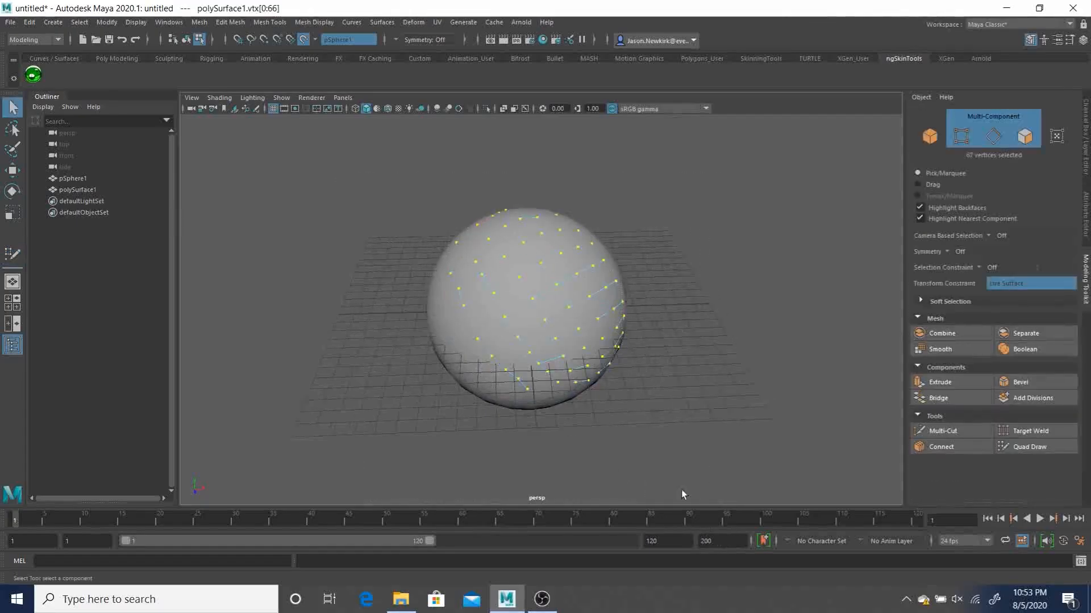